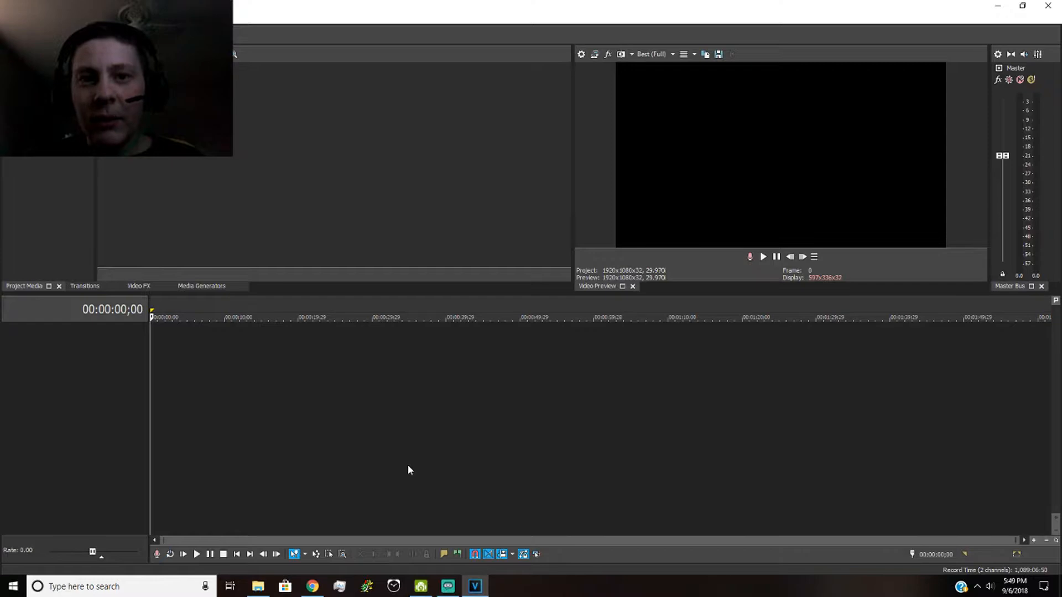
- Insert two video tracks into the empty timeline
right_click(283, 342)
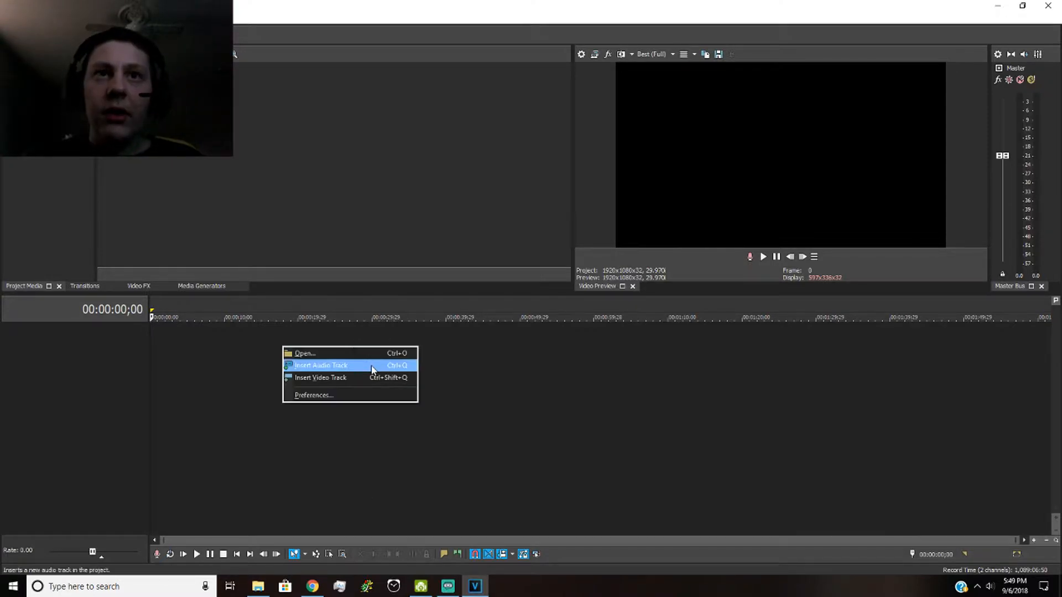
click(321, 376)
right_click(206, 399)
click(243, 431)
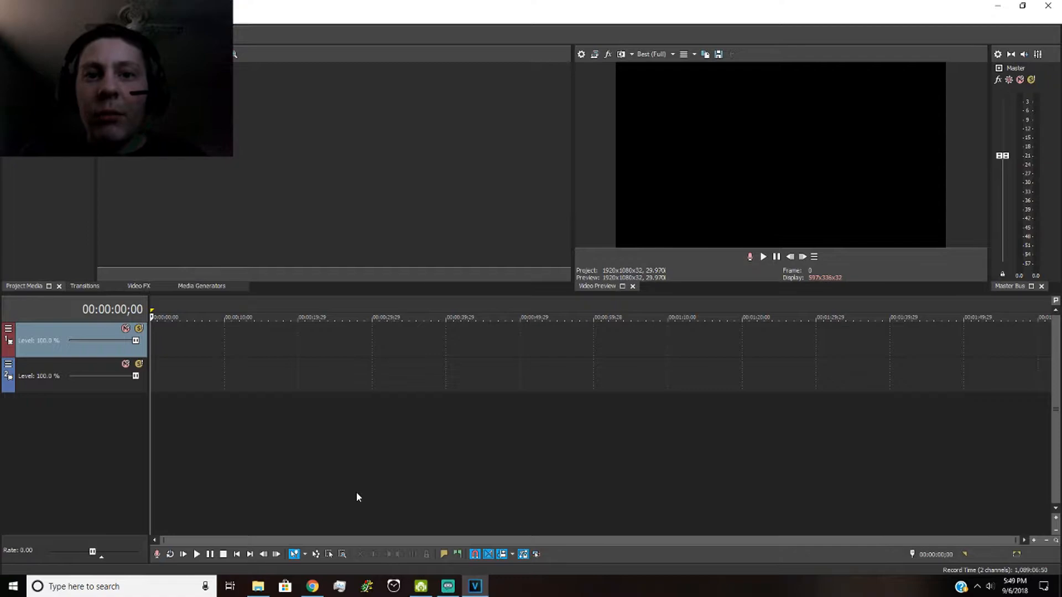
- Switch to Chrome and open a Google Images search for "roblox jailbreak"
click(312, 586)
text(roblox)
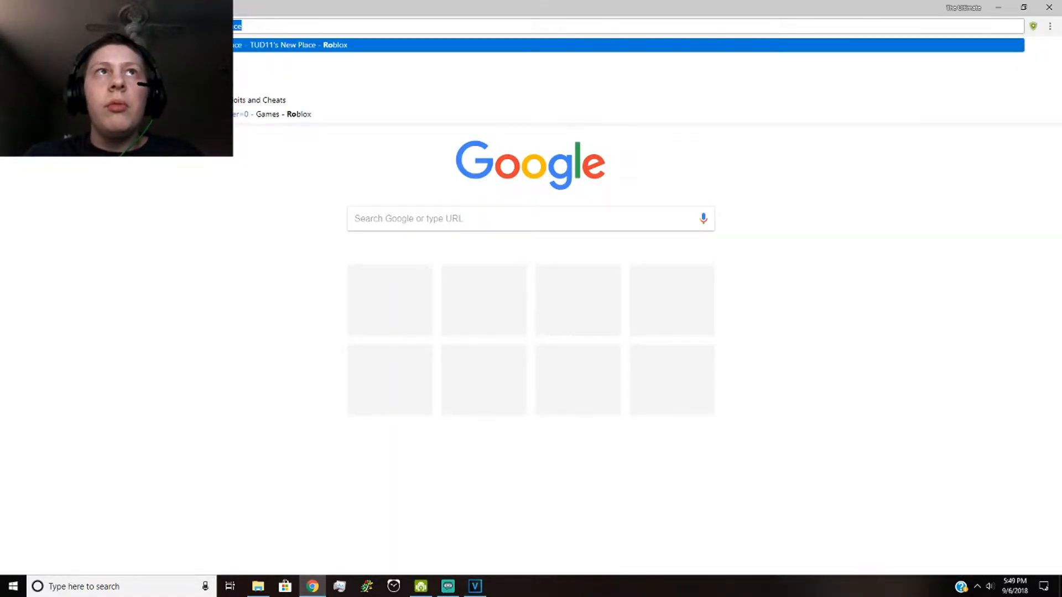
key(BackSpace)
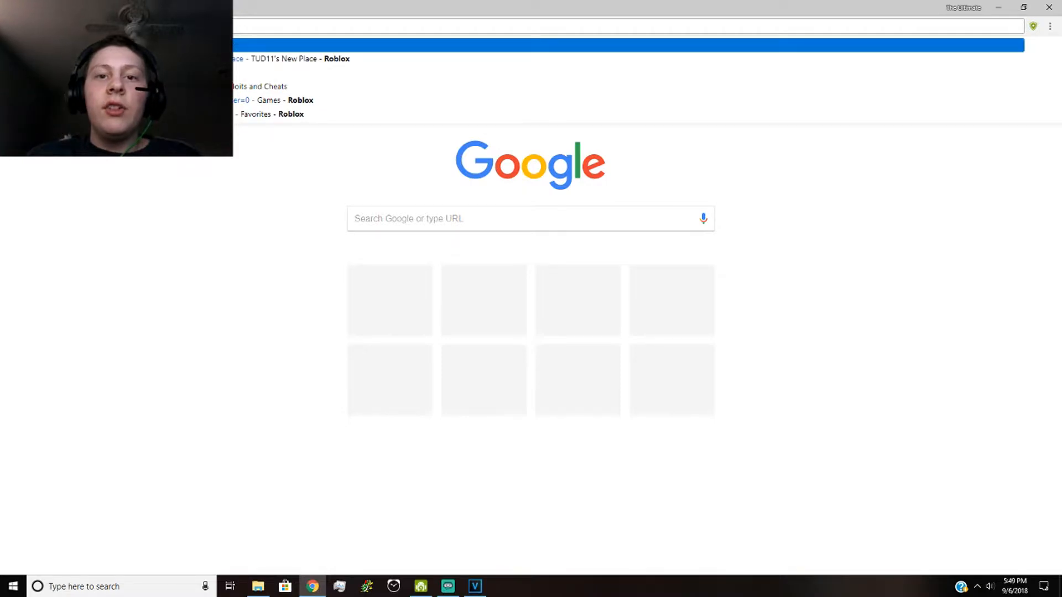
key(Return)
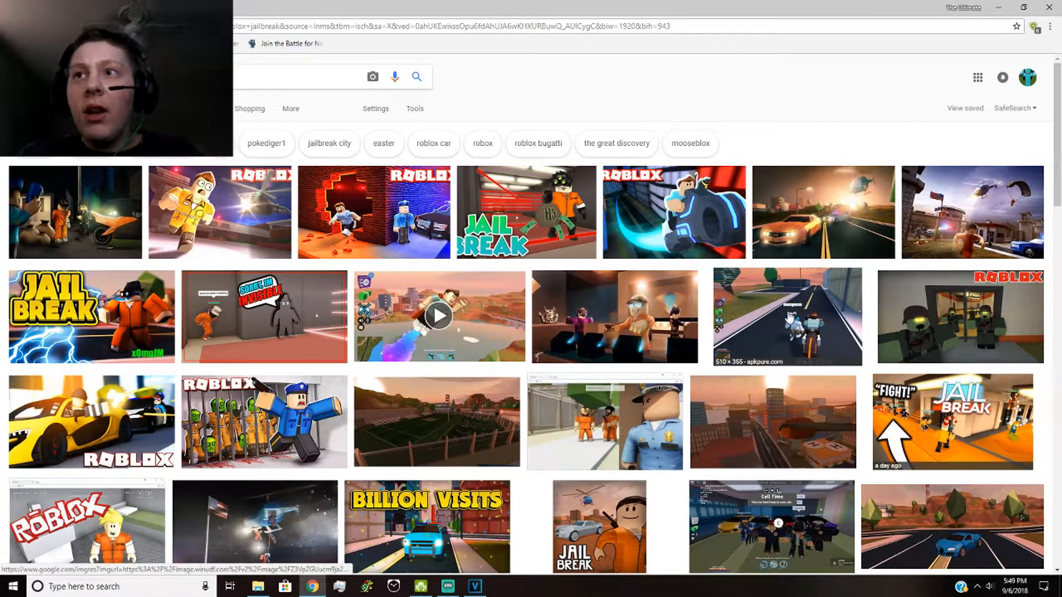
- Browse the Jailbreak image results for a thumbnail background and preview the "ROBLOX JAILBREAK TRAIN UPDATE!!" picture
scroll(726, 306, down, 2)
scroll(726, 305, down, 12)
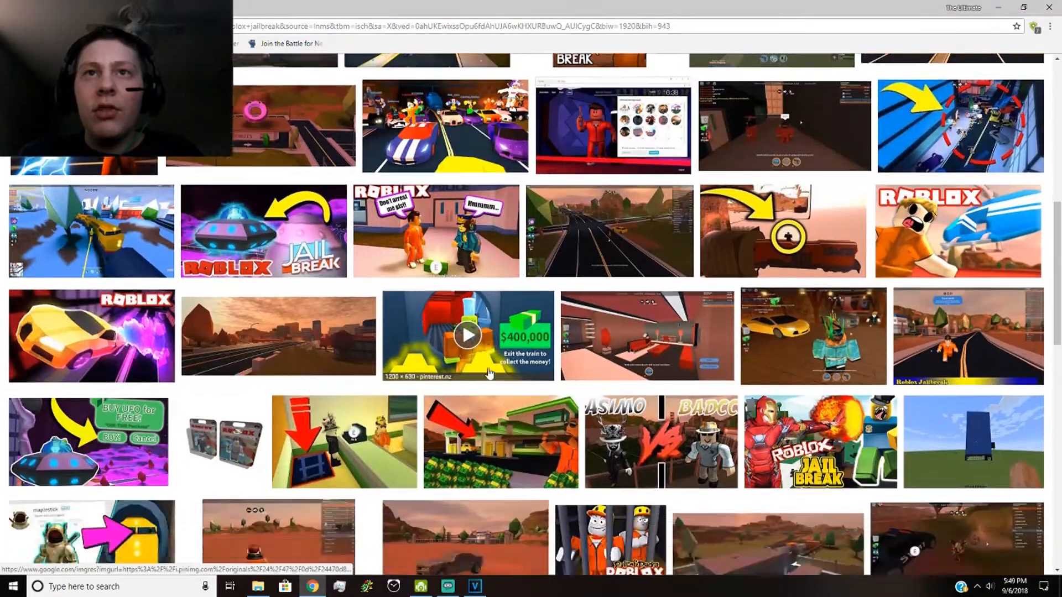
scroll(409, 336, down, 7)
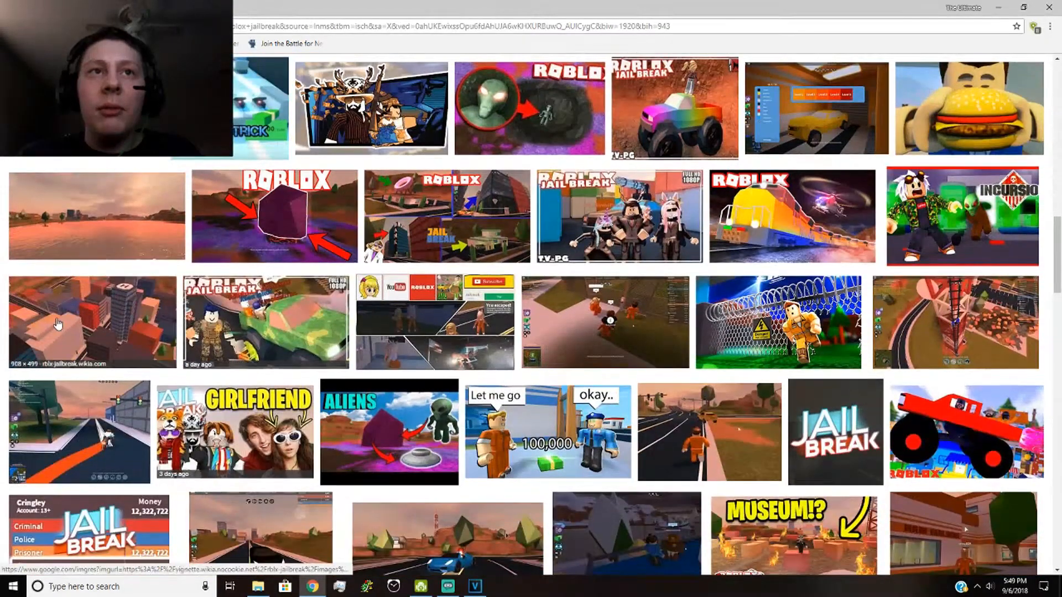
scroll(279, 416, up, 6)
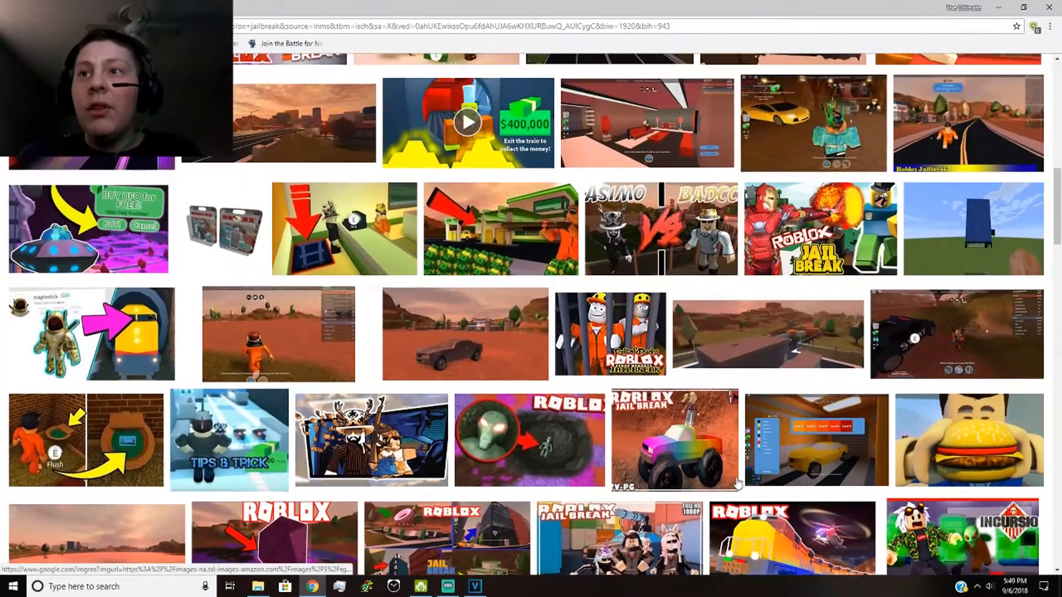
scroll(735, 471, down, 1)
click(755, 464)
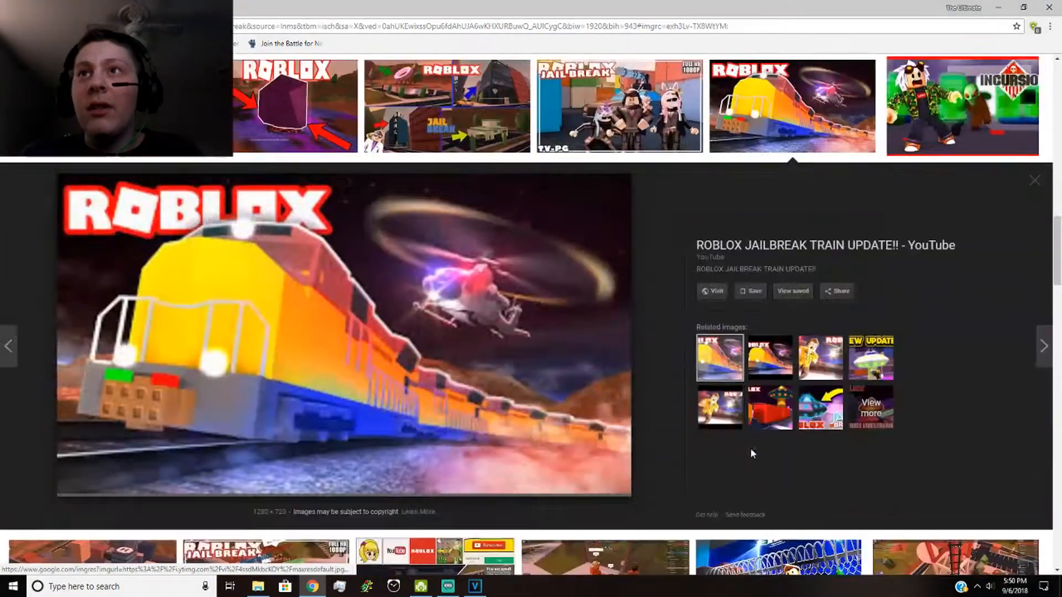
- Open the first image result, "Jailbreak (Follow us!) - Roblox", and save the picture
scroll(677, 307, up, 10)
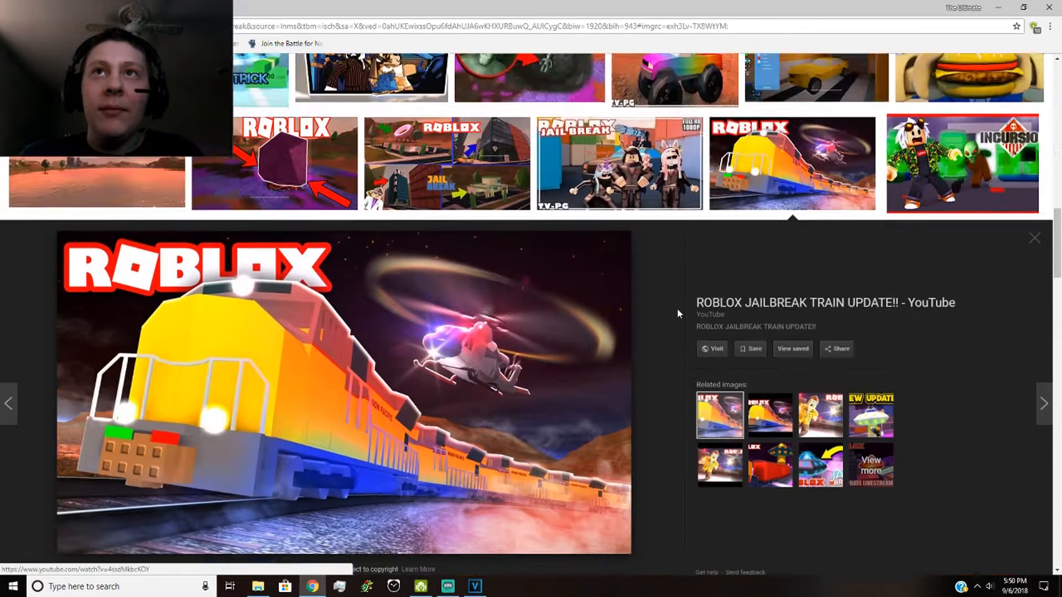
click(91, 216)
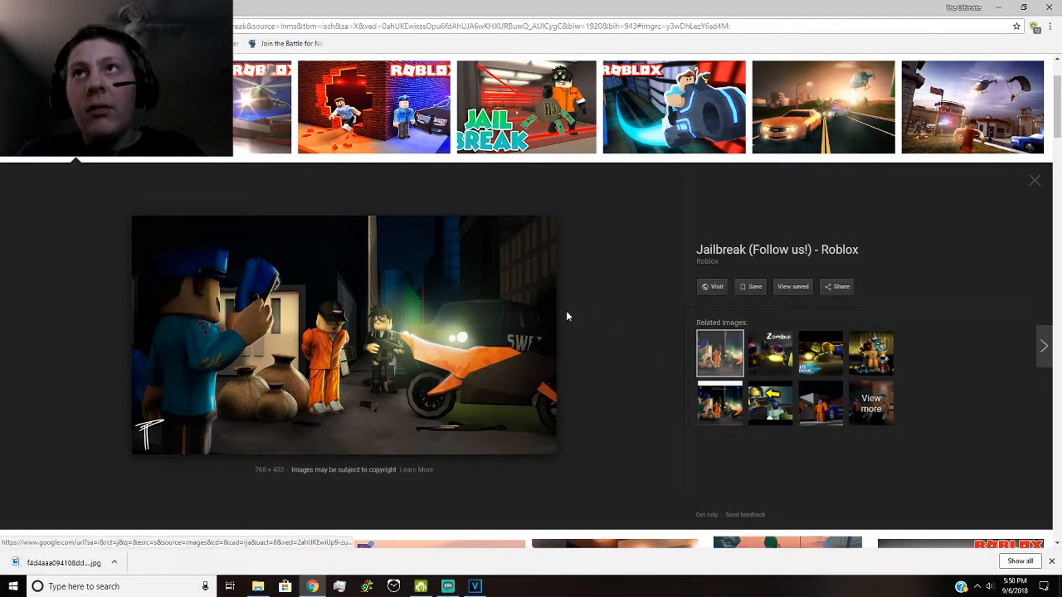
scroll(567, 316, up, 2)
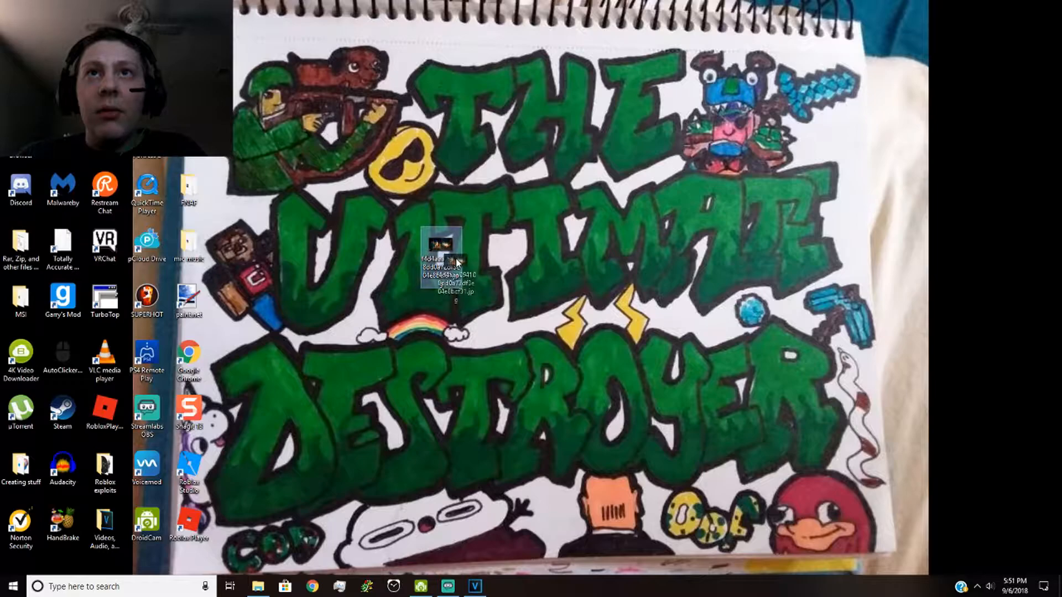
- Switch to VEGAS, place the downloaded image at the start of the lower video track, and return the cursor to the beginning
click(487, 583)
drag(489, 581, 153, 374)
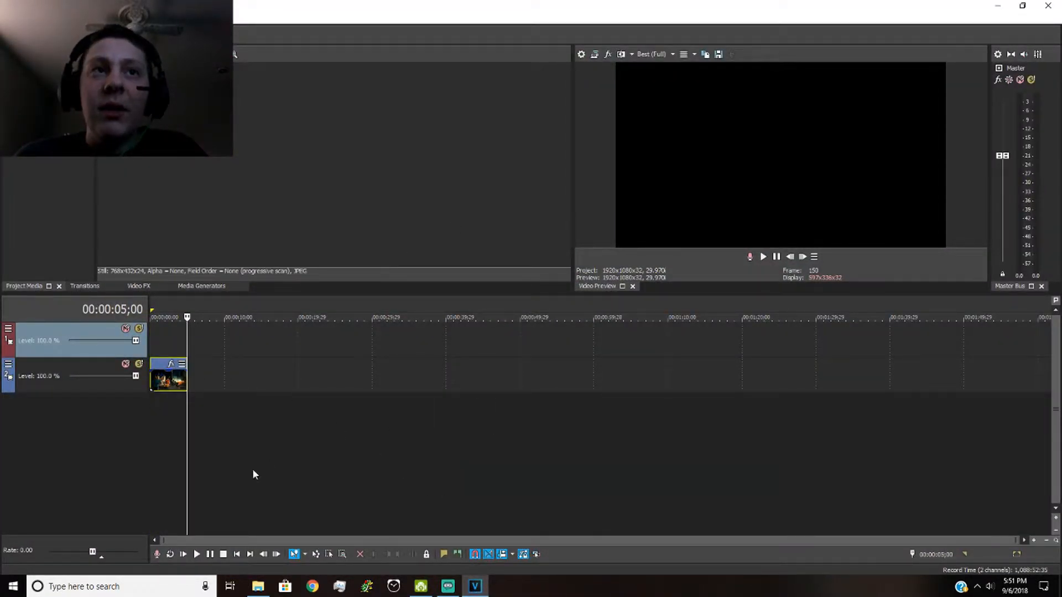
click(152, 399)
click(165, 400)
click(151, 405)
click(156, 406)
drag(171, 406, 152, 406)
click(153, 411)
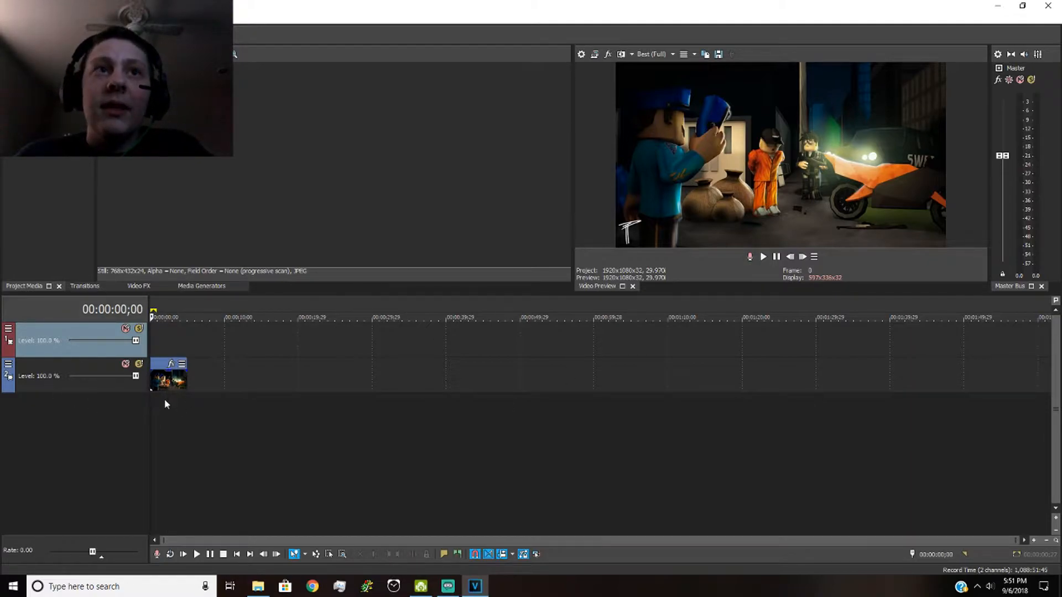
- Insert a text media event on the upper track above the image and move its text up to about 0.51, 0.59
right_click(165, 336)
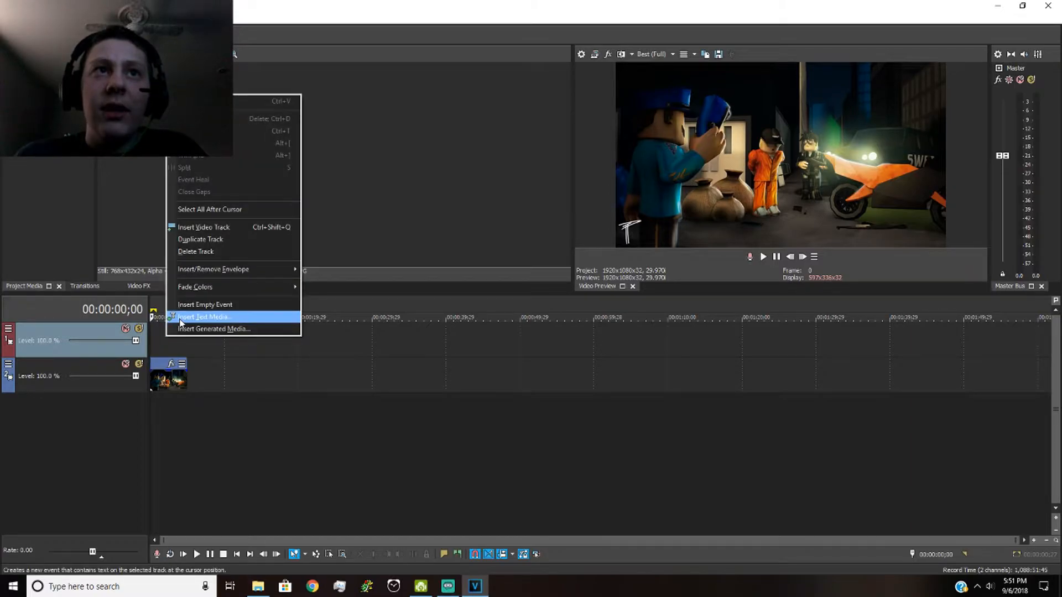
click(202, 317)
click(176, 407)
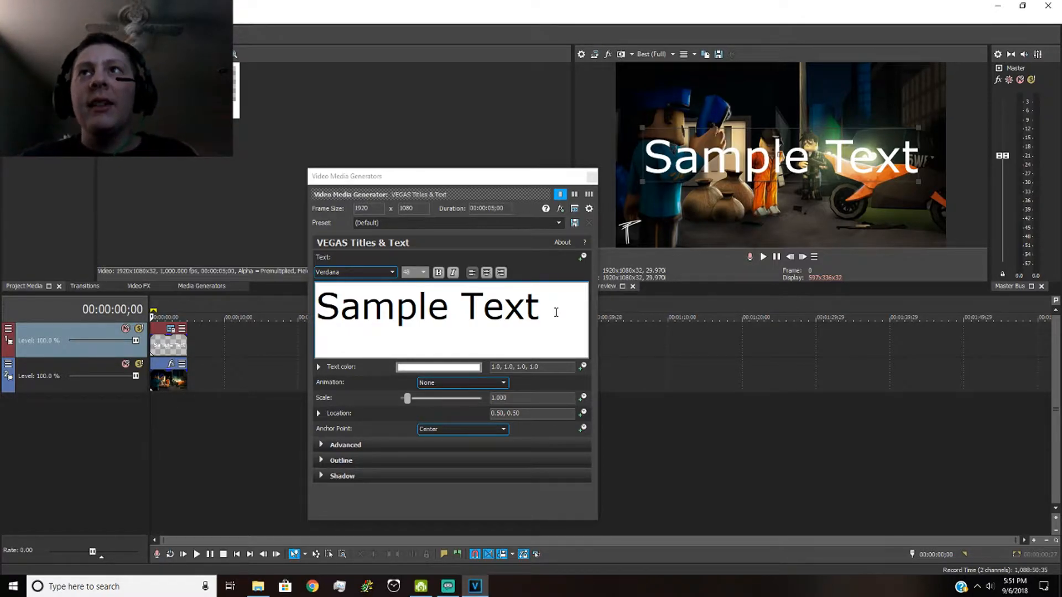
drag(758, 157, 766, 93)
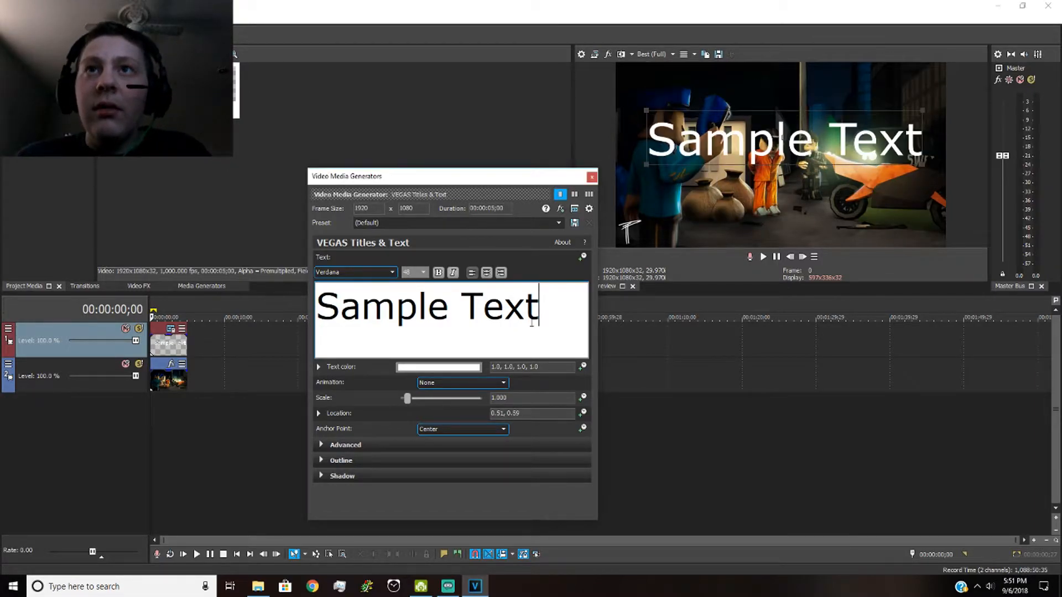
- Replace the sample text with "How to escape prison in jailbreak" on two lines
key(ctrl+a)
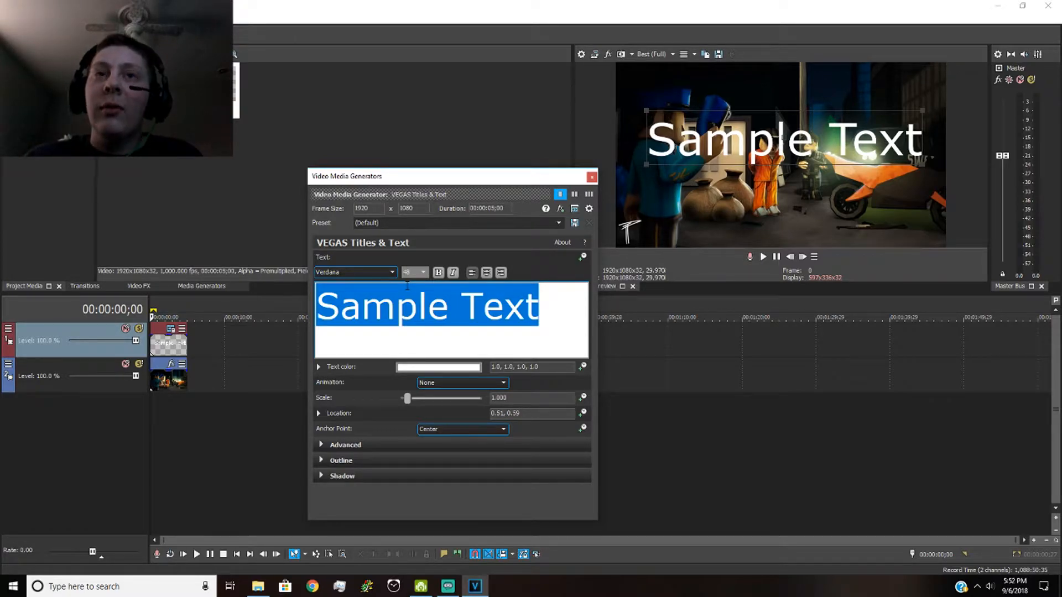
text(How to )
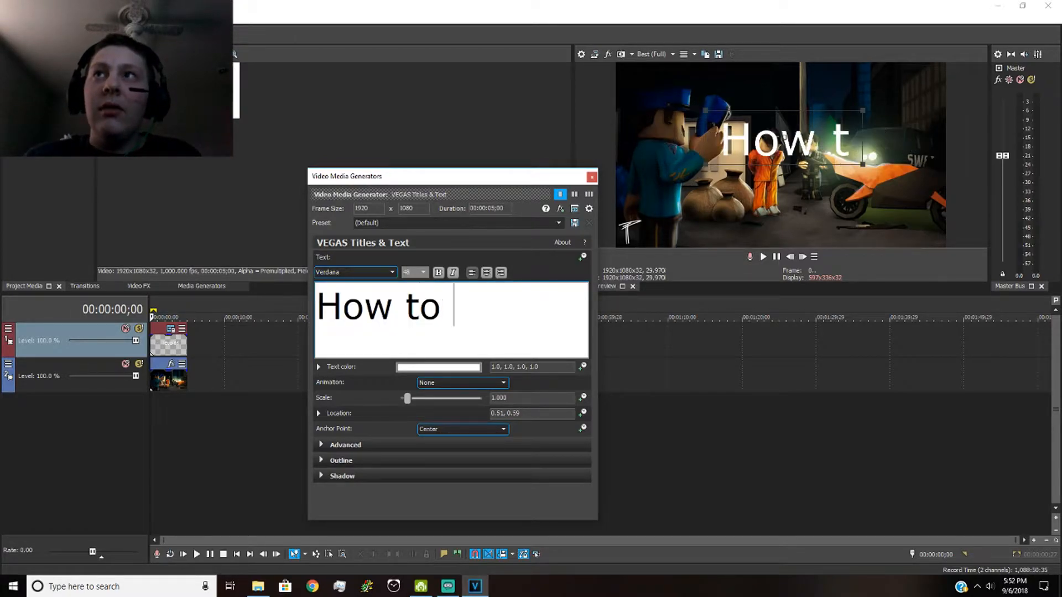
text(escapte)
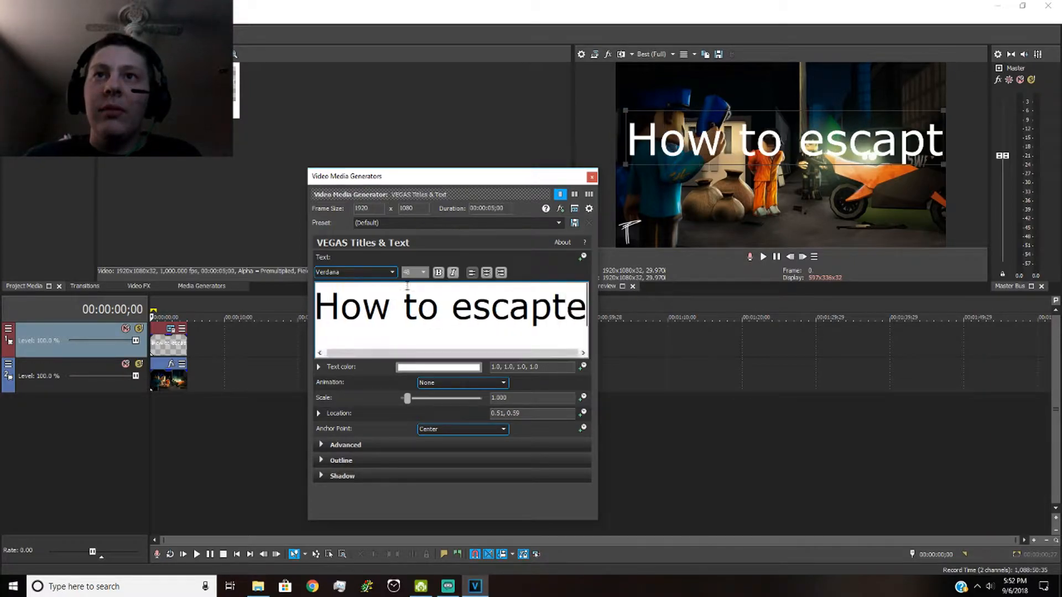
key(BackSpace)
key(BackSpace)
text(e prison in )
text(jailbreak)
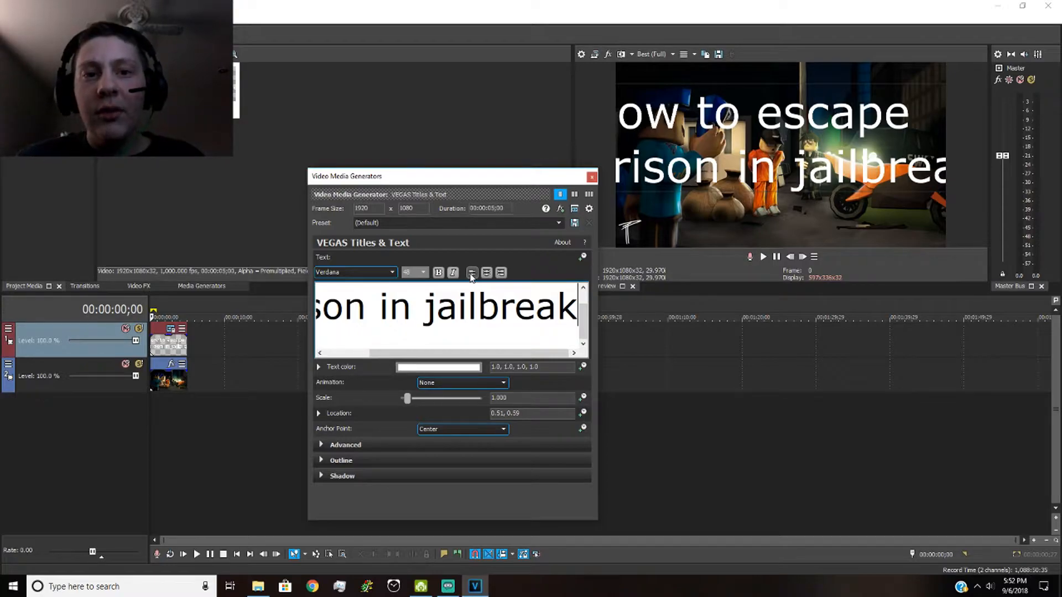
- Select the entire title text and center-align it
click(487, 311)
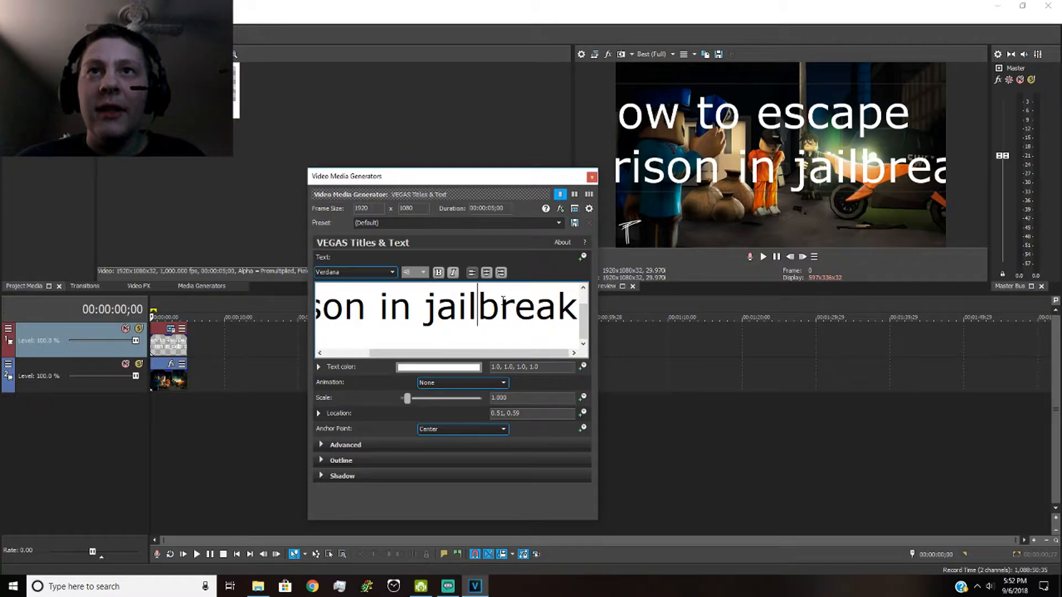
drag(413, 305, 332, 305)
click(404, 305)
drag(409, 305, 604, 298)
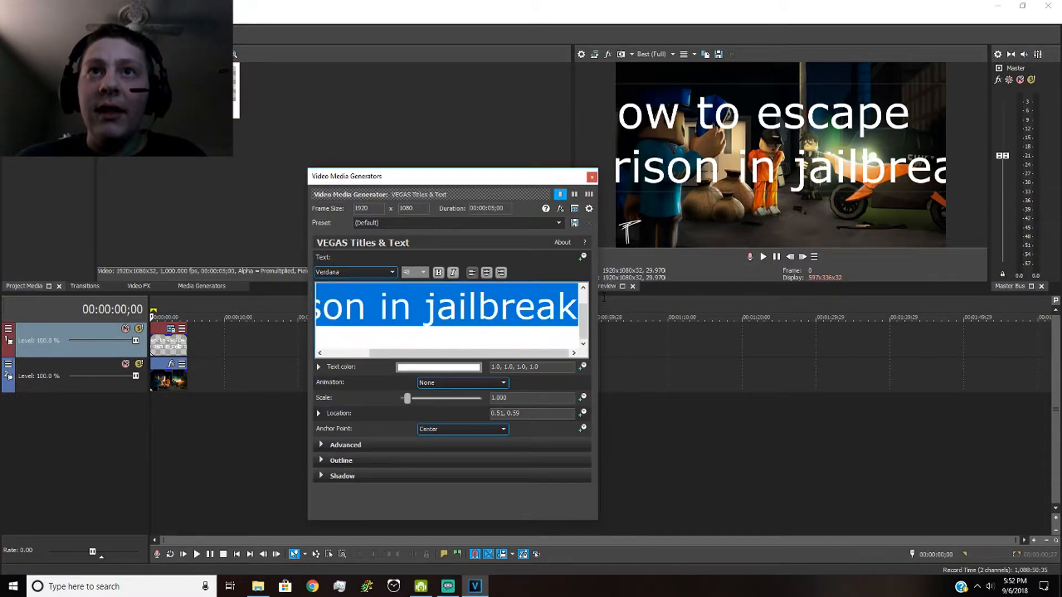
click(460, 318)
triple_click(473, 331)
click(489, 337)
mouse_move(583, 313)
mouse_down()
mouse_move(582, 300)
mouse_move(583, 313)
mouse_up()
double_click(537, 328)
click(537, 328)
click(570, 325)
double_click(570, 325)
key(ctrl+a)
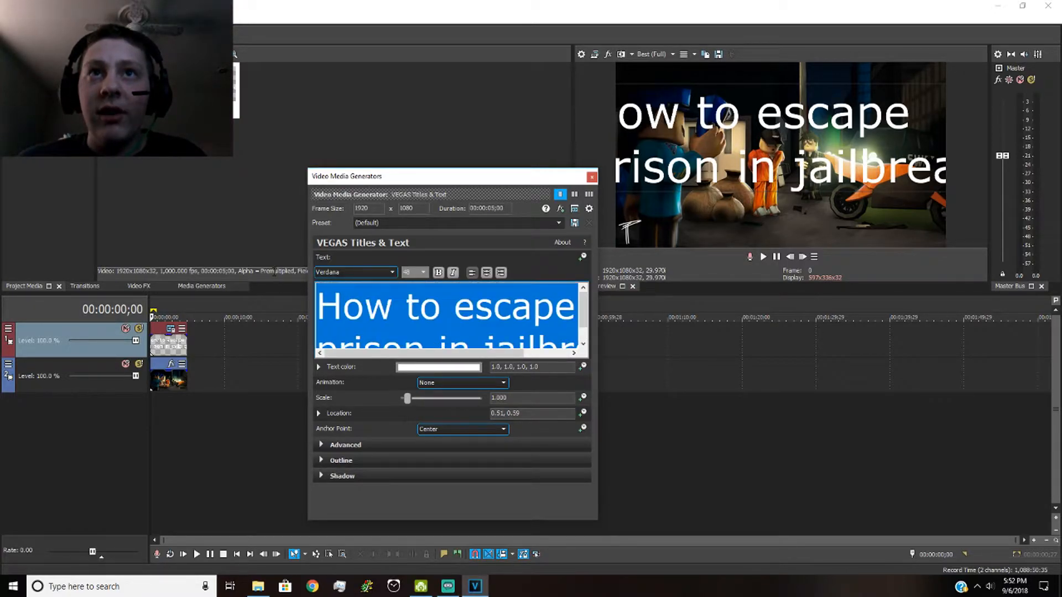
click(488, 274)
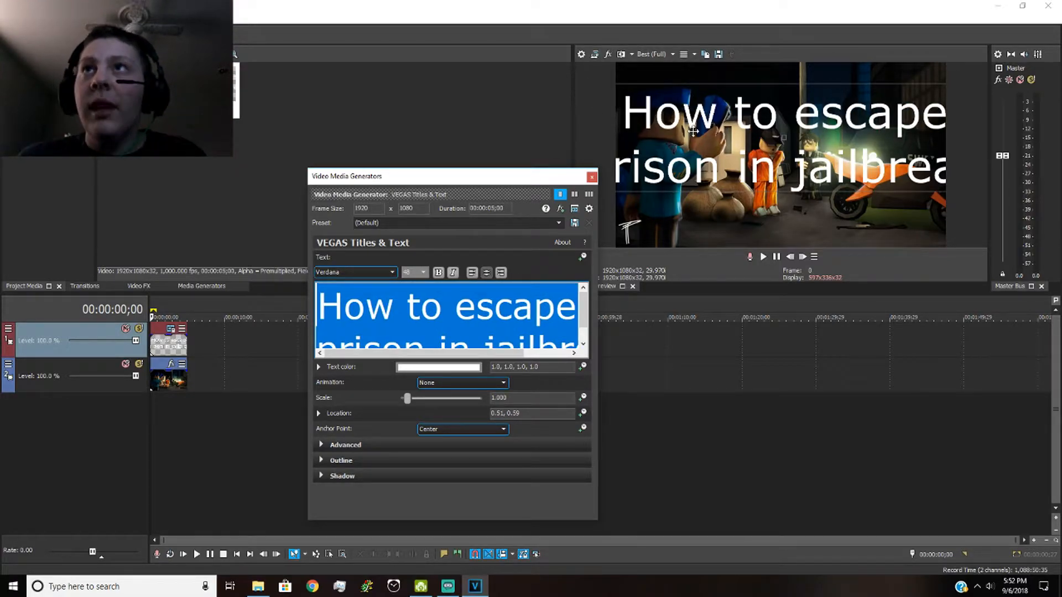
- Scale the title down to about 0.756 and position it at about 0.53, 0.53 so it fits the frame
drag(677, 135, 716, 144)
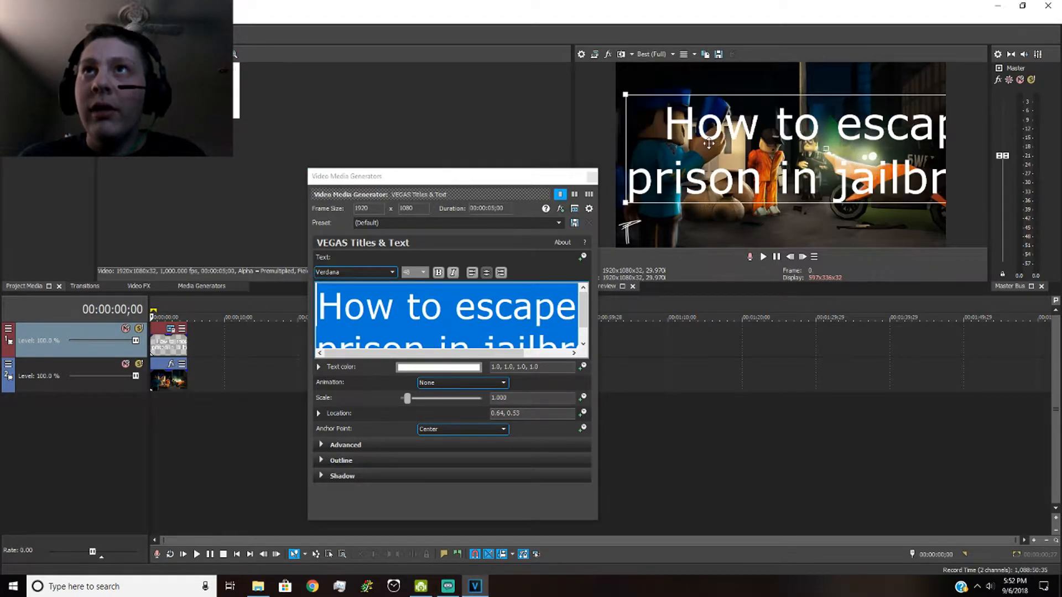
drag(625, 94, 670, 126)
drag(723, 154, 687, 155)
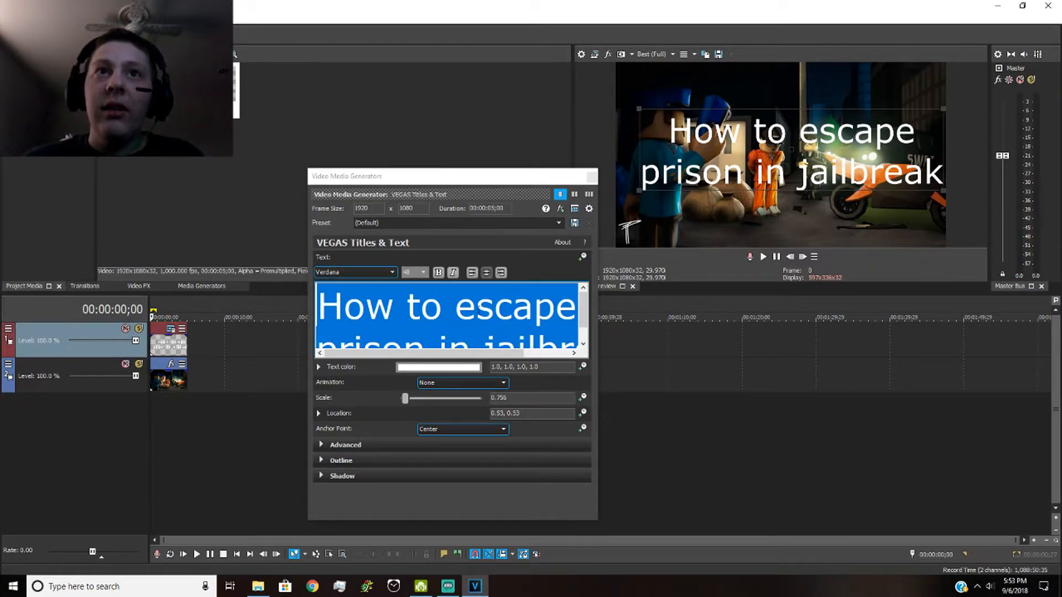
- Replace the title with "This is a" and, several lines below it, "Roblox thumbnail"
text(This is a)
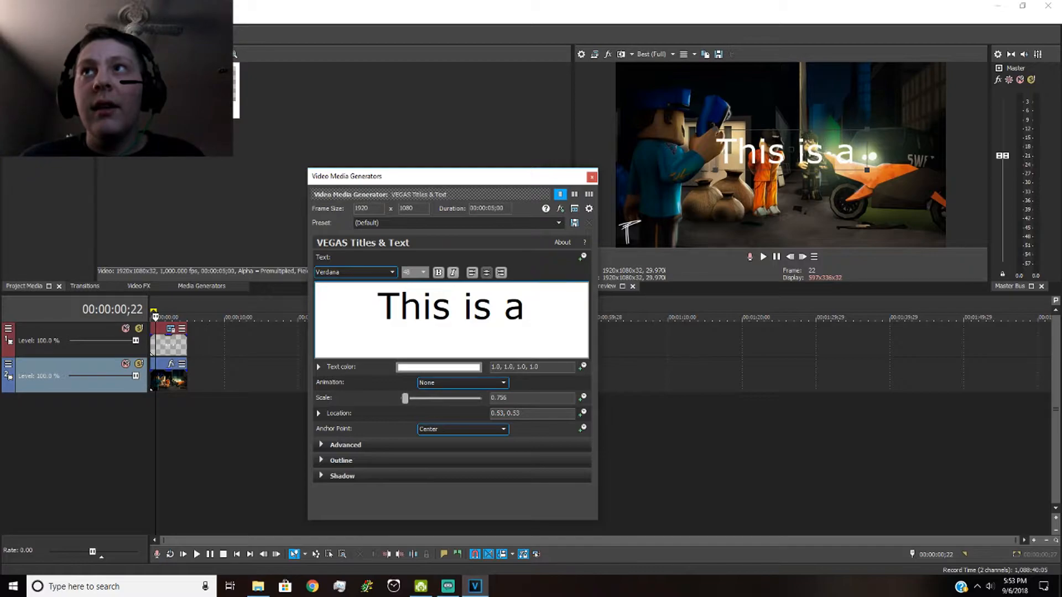
key(Return)
text(Roblox thumbnail)
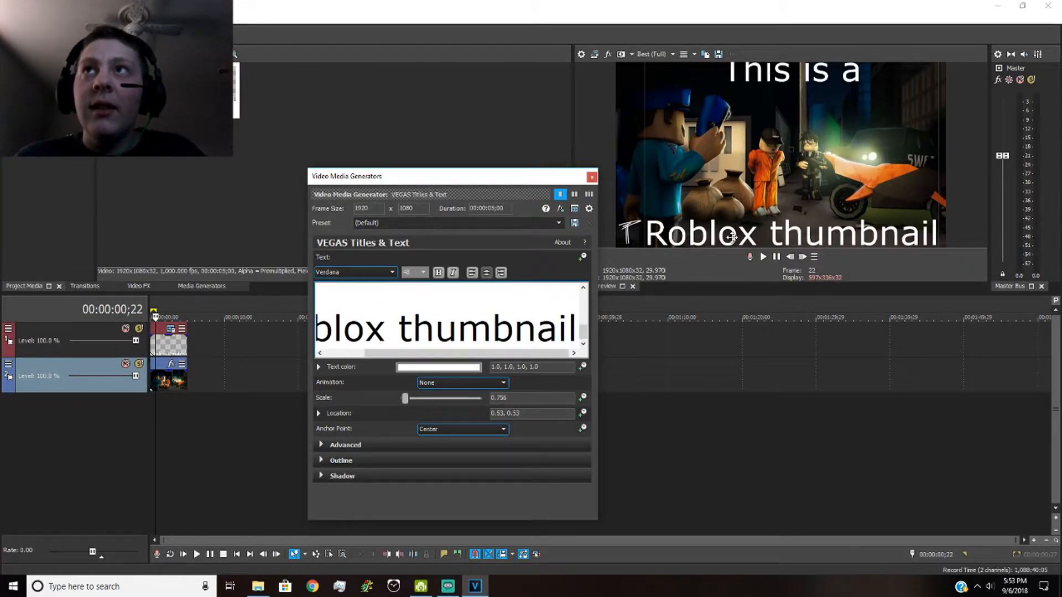
- Rescale the title to about 0.704 and reposition it at about 0.52, 0.51 so both lines fit the frame
click(455, 300)
drag(476, 312, 437, 278)
click(450, 305)
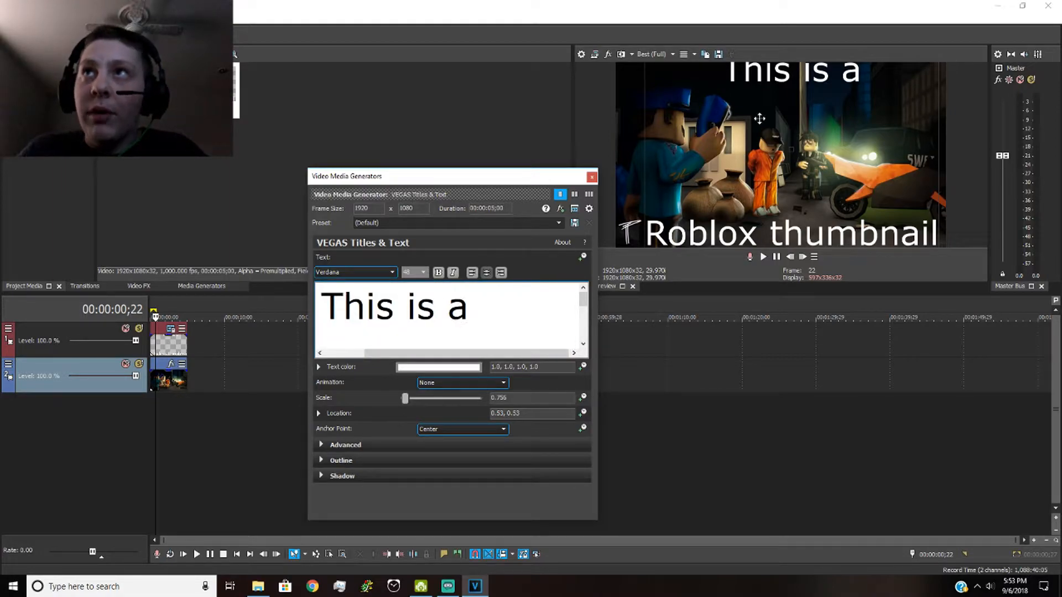
drag(798, 114, 795, 137)
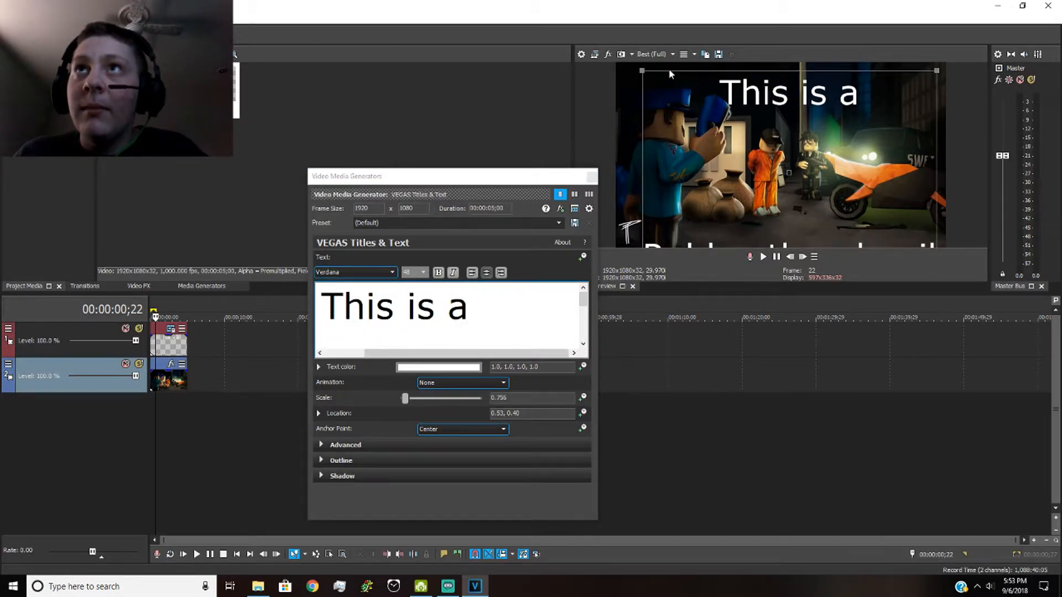
drag(643, 71, 658, 81)
drag(806, 150, 806, 127)
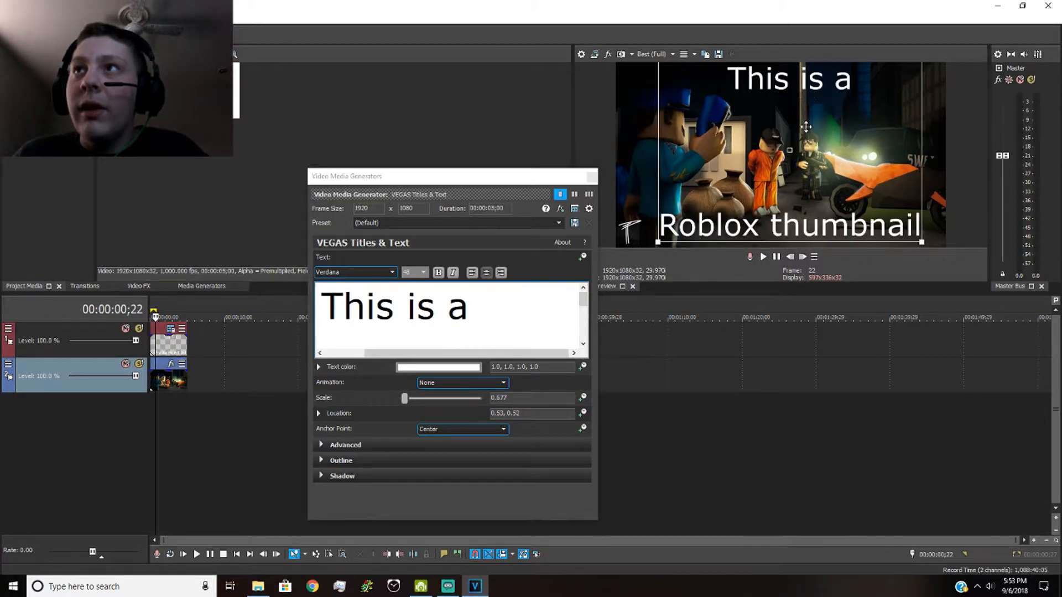
drag(922, 242, 926, 247)
drag(857, 216, 853, 216)
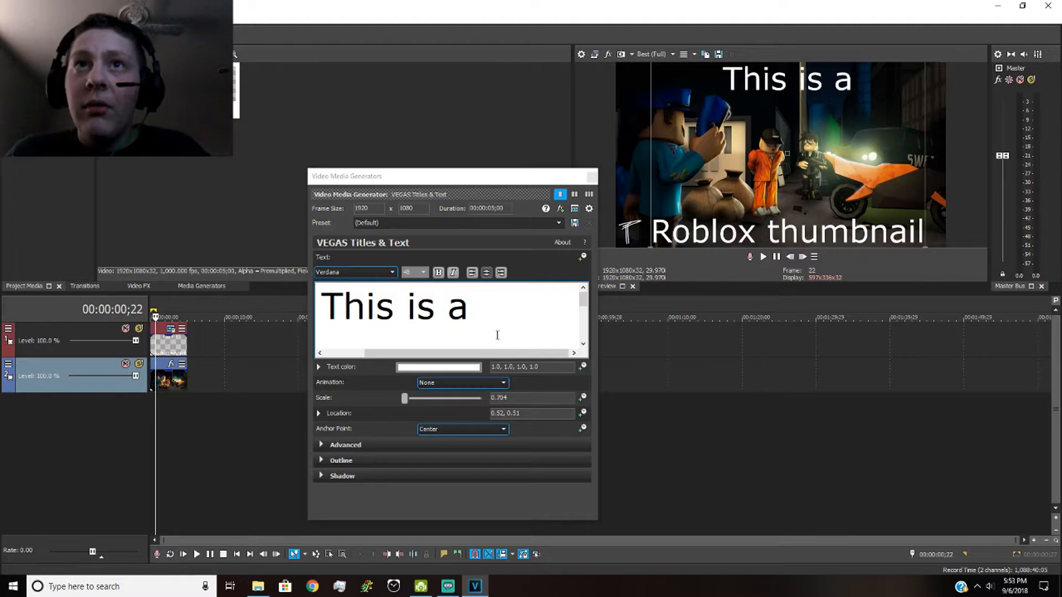
- Try bold and italic formatting on the entire title text
double_click(340, 308)
drag(331, 308, 456, 286)
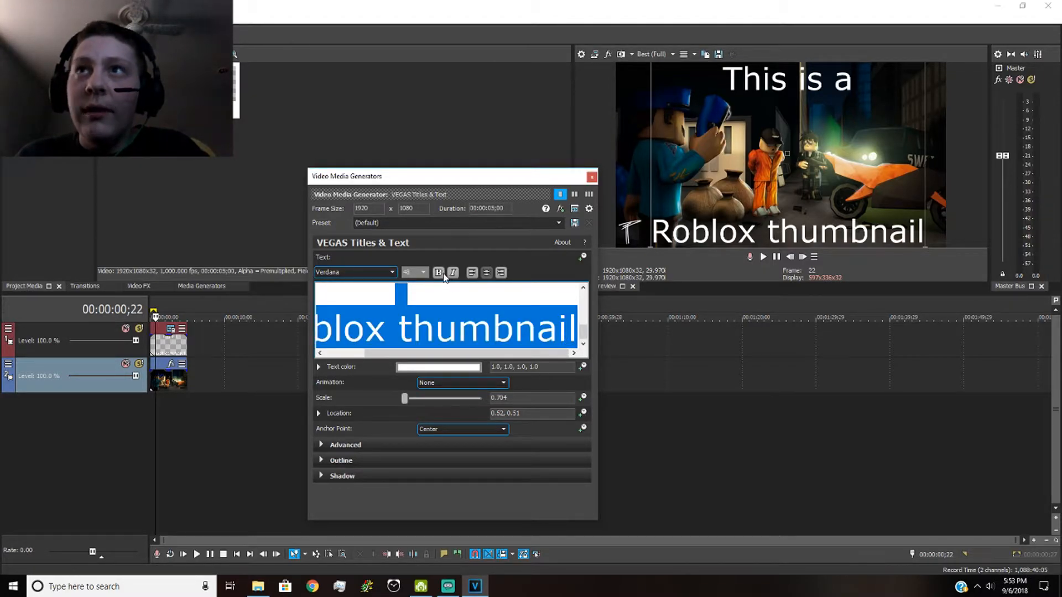
click(442, 274)
click(452, 273)
click(454, 273)
click(439, 273)
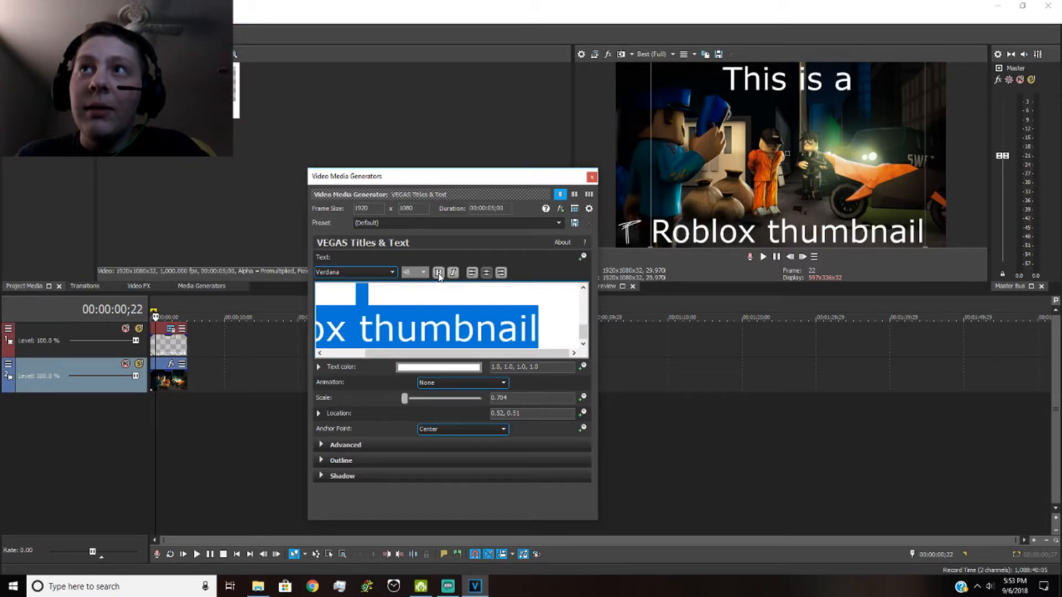
- Try the Bell MT, Calibri and Cambria Math fonts on the whole title
click(354, 273)
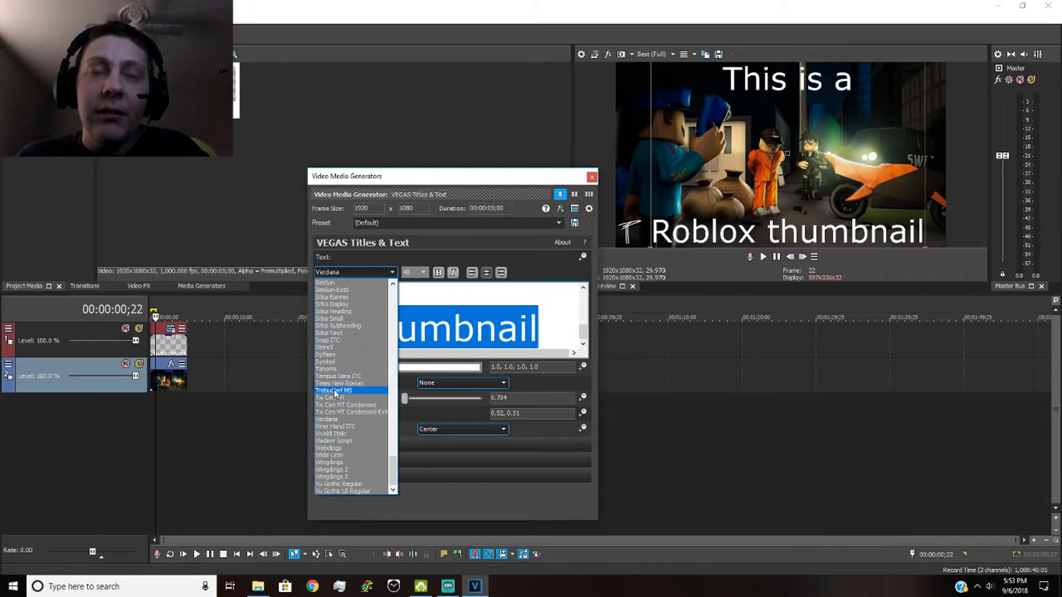
scroll(369, 387, up, 10)
scroll(372, 390, up, 10)
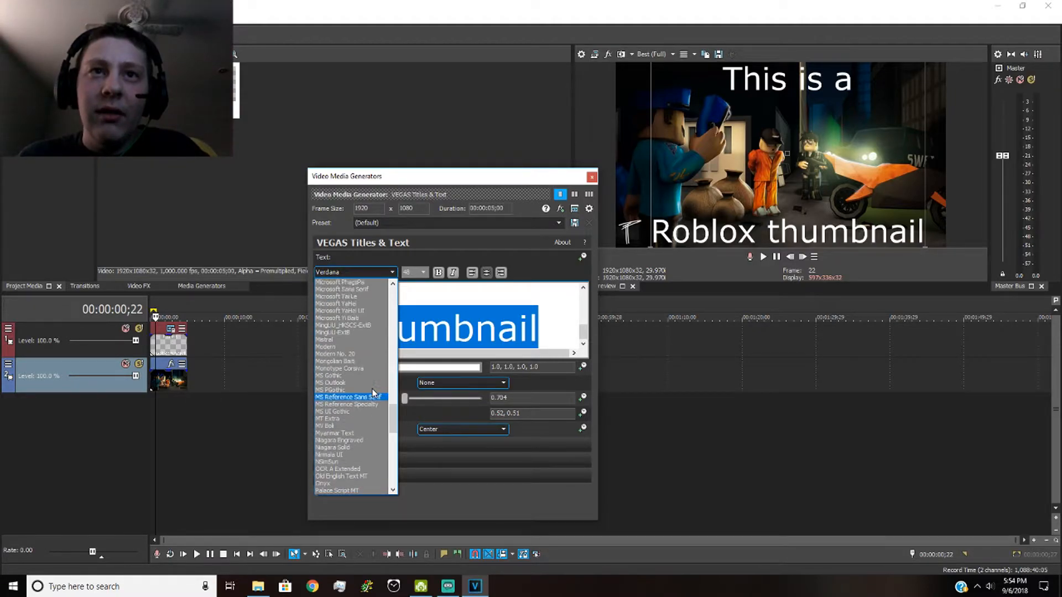
click(339, 363)
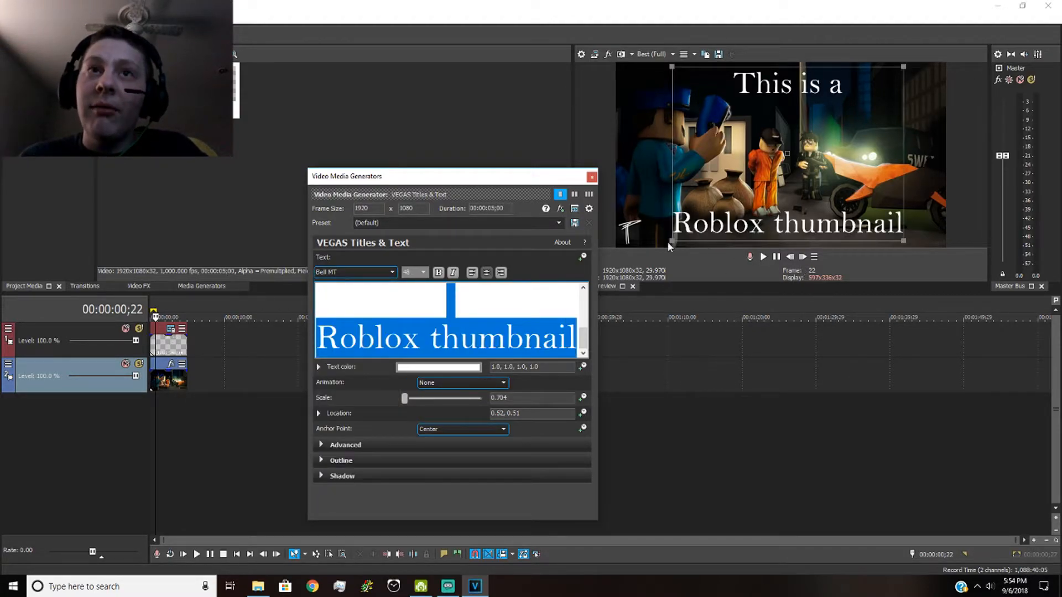
click(354, 273)
click(353, 377)
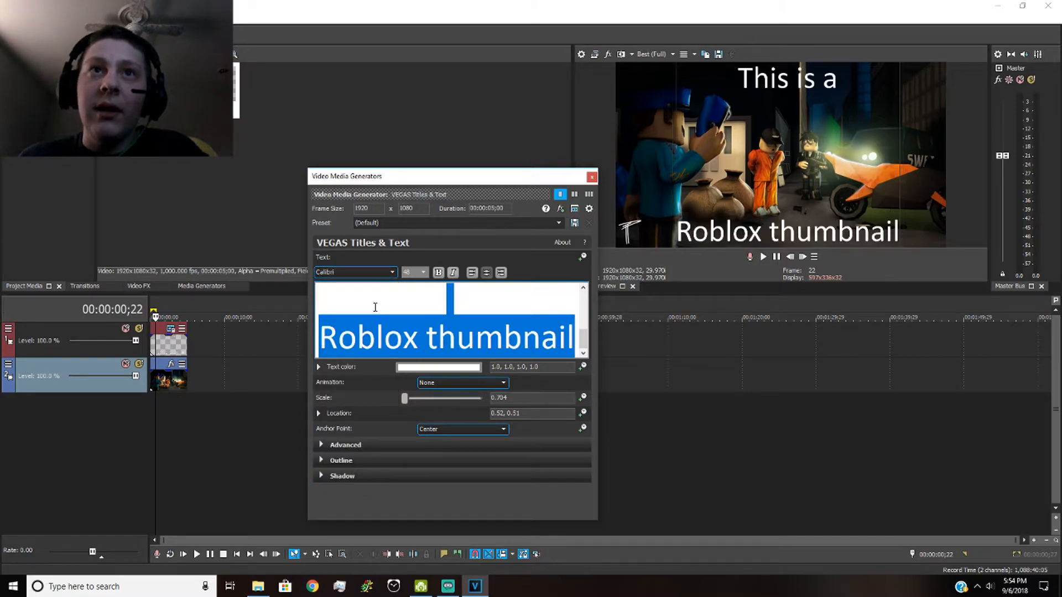
scroll(368, 276, down, 3)
- Change the font of the whole title to Forte
click(367, 274)
scroll(366, 366, down, 5)
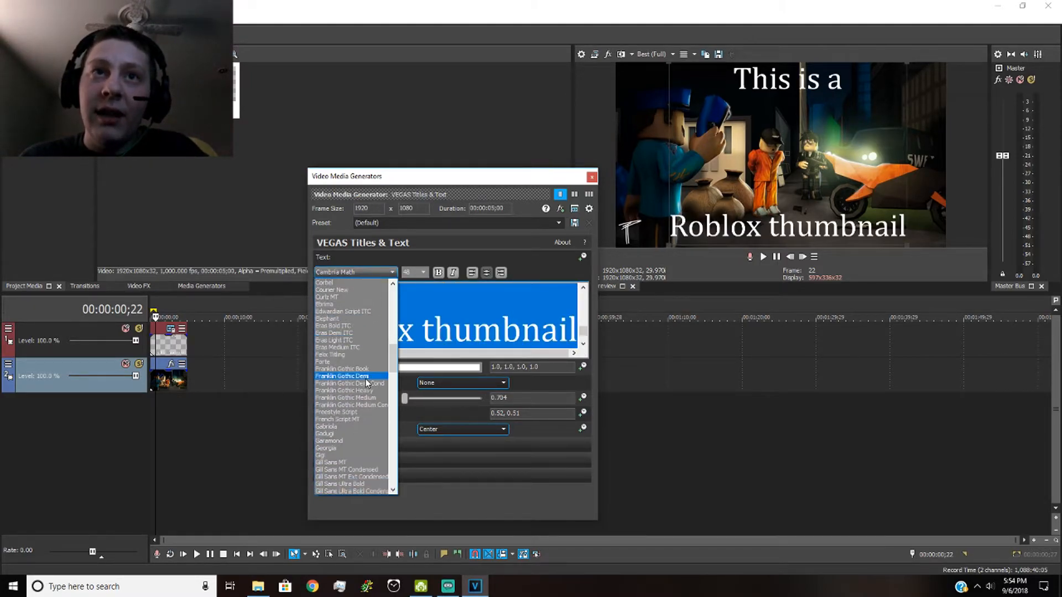
click(366, 365)
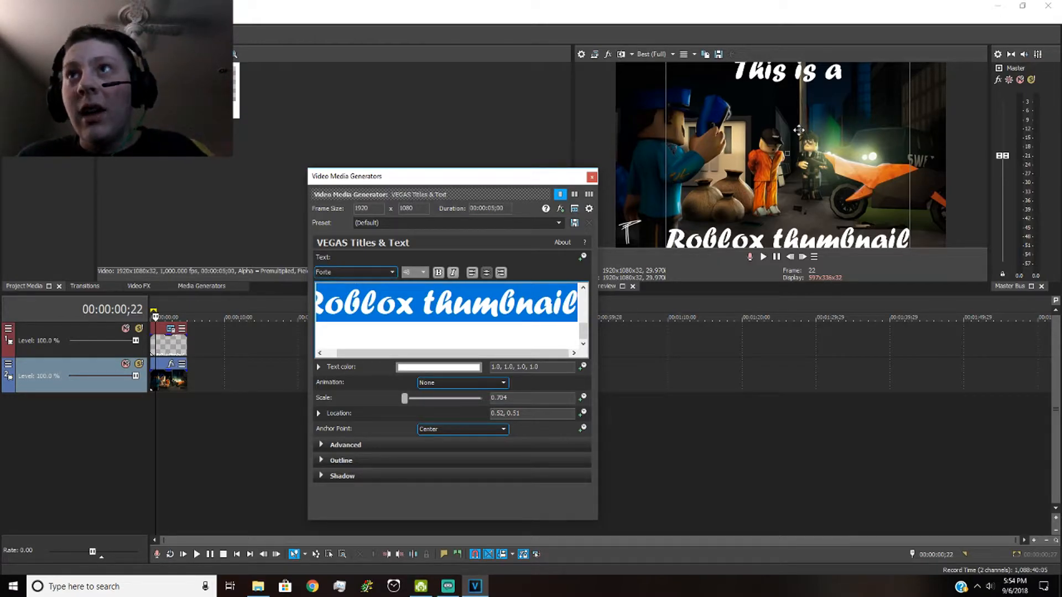
- Scale the title down to about 0.654 and reposition it at about 0.51, 0.50 so both lines fit the frame
drag(332, 294, 566, 307)
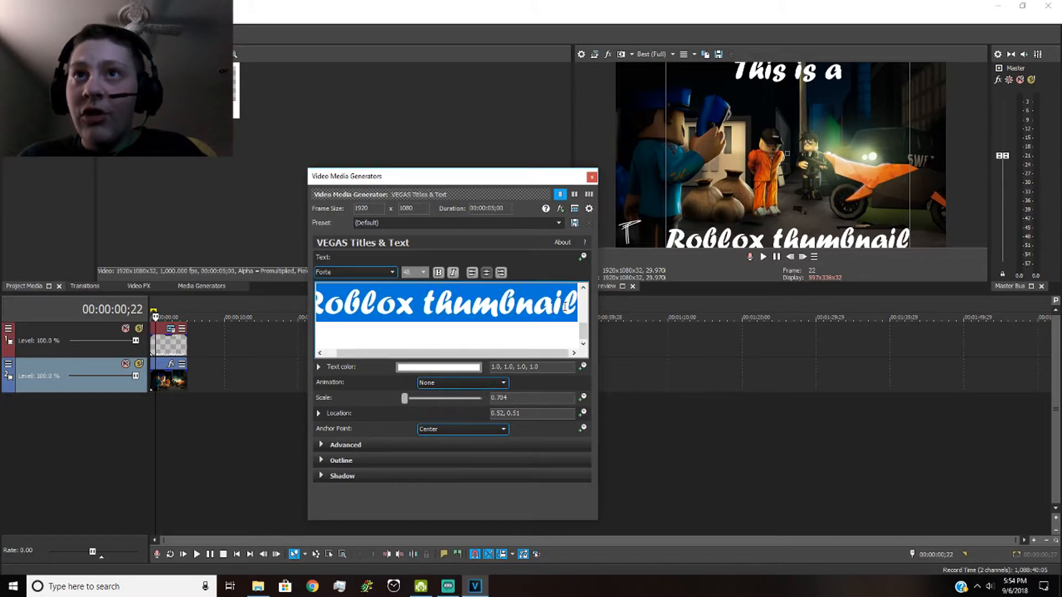
click(582, 335)
click(553, 333)
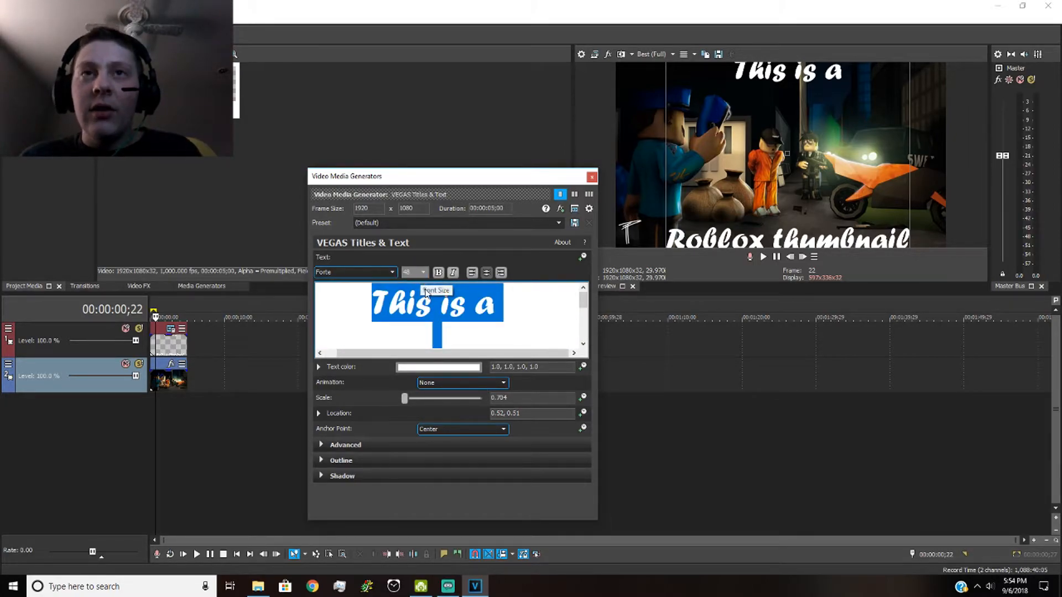
double_click(407, 310)
drag(406, 309, 479, 442)
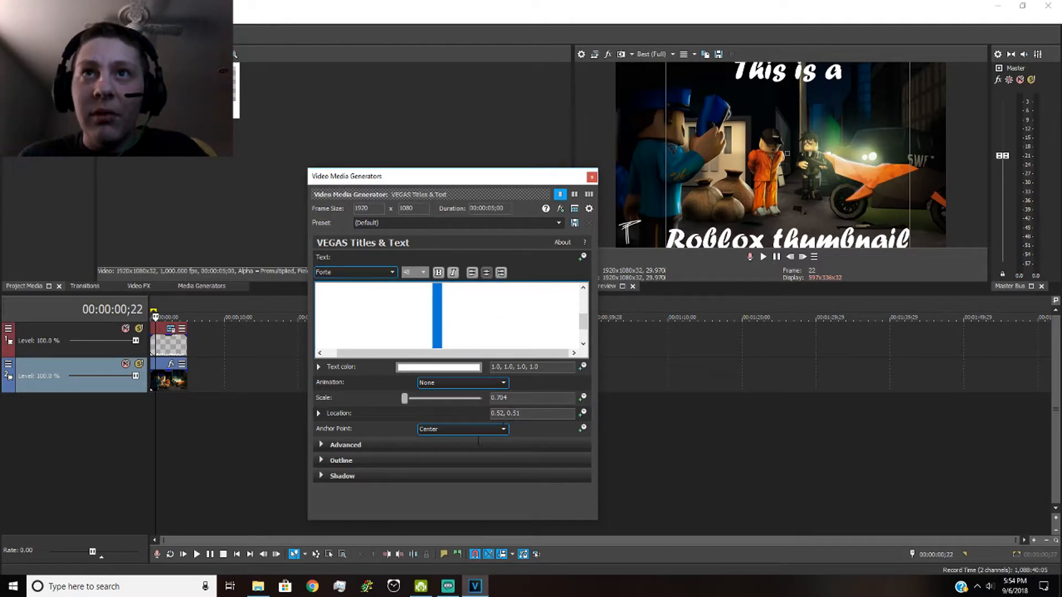
drag(583, 323, 583, 334)
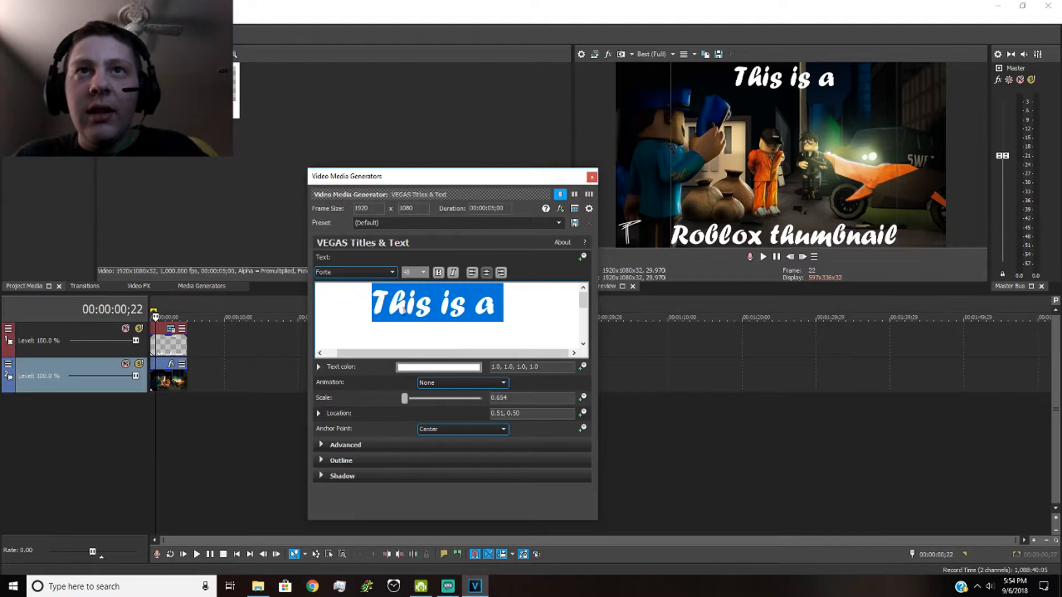
- Set the text color of both title lines to cyan (0.0, 1.0, 1.0, 1.0)
drag(377, 305, 455, 366)
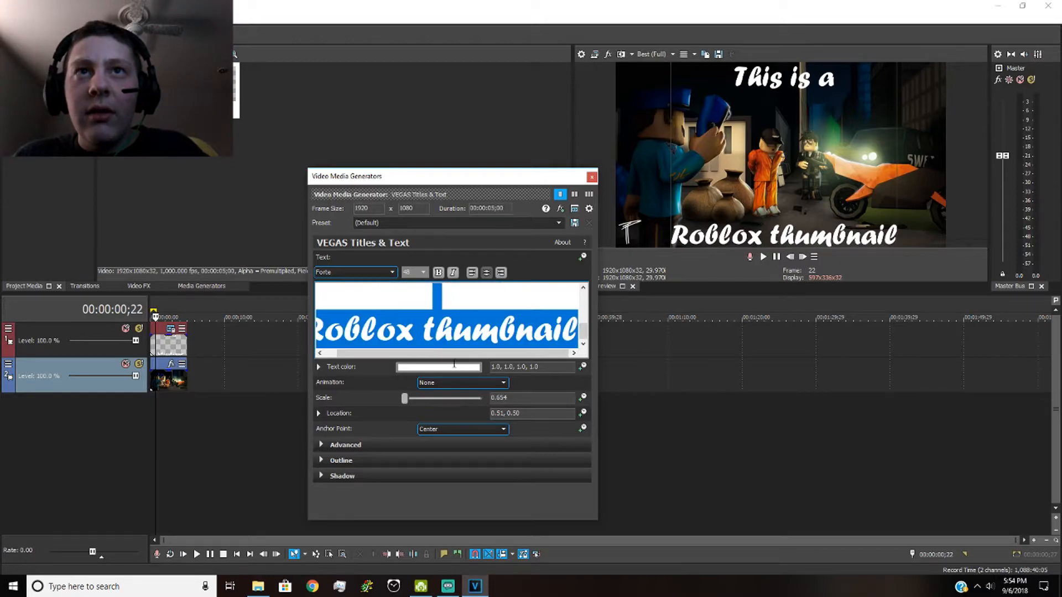
click(423, 369)
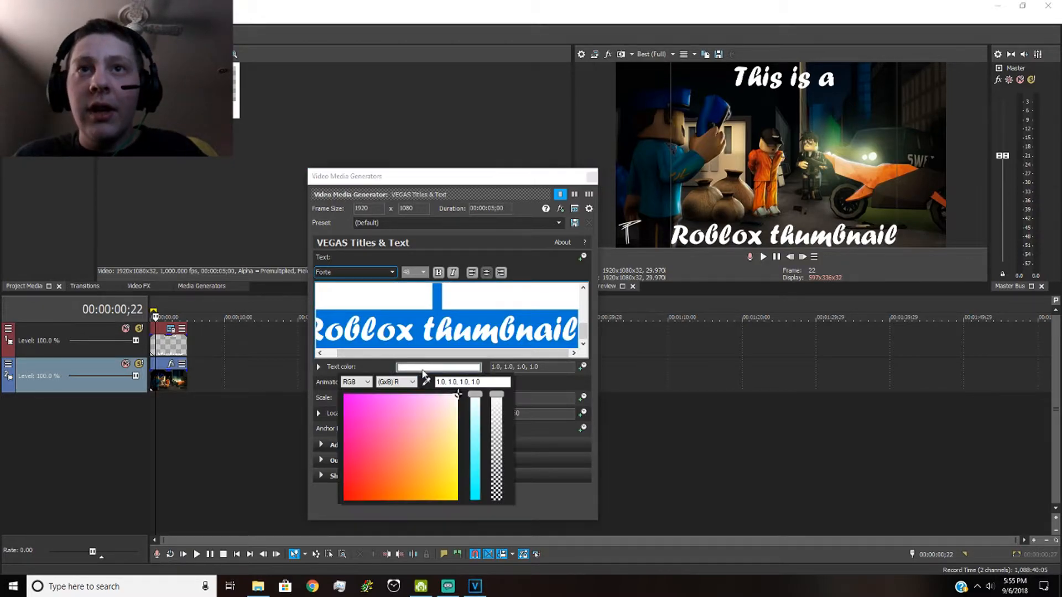
drag(460, 397, 343, 500)
drag(476, 399, 480, 532)
drag(356, 403, 677, 304)
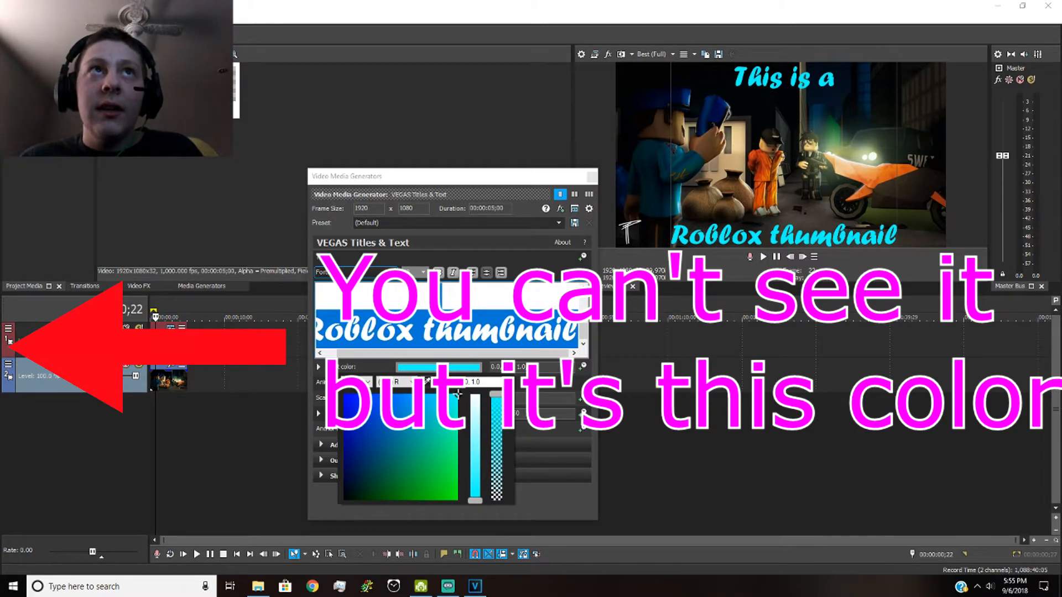
click(10, 343)
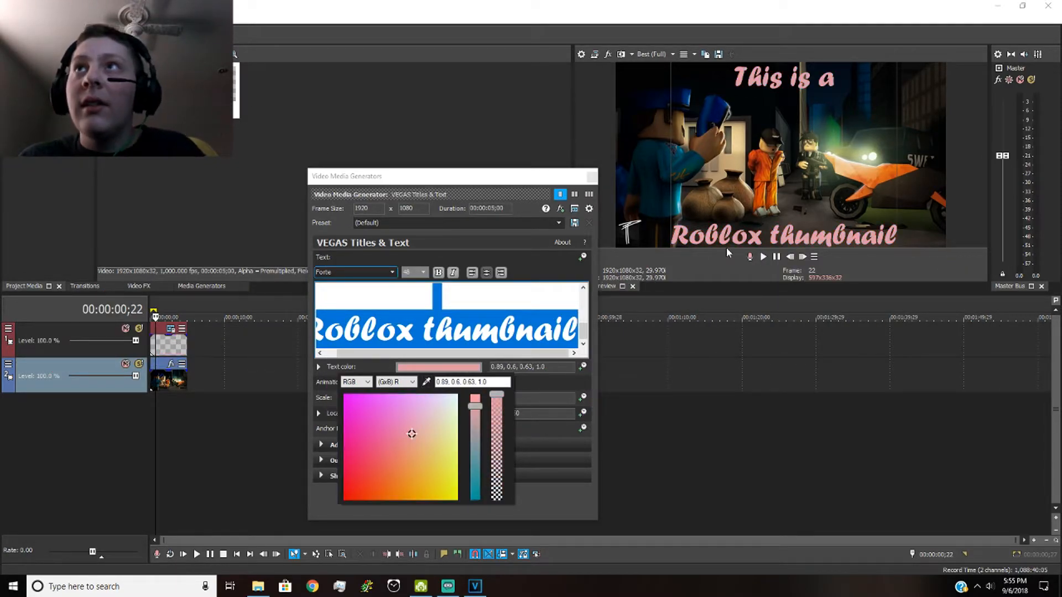
drag(475, 406, 469, 501)
drag(413, 433, 458, 394)
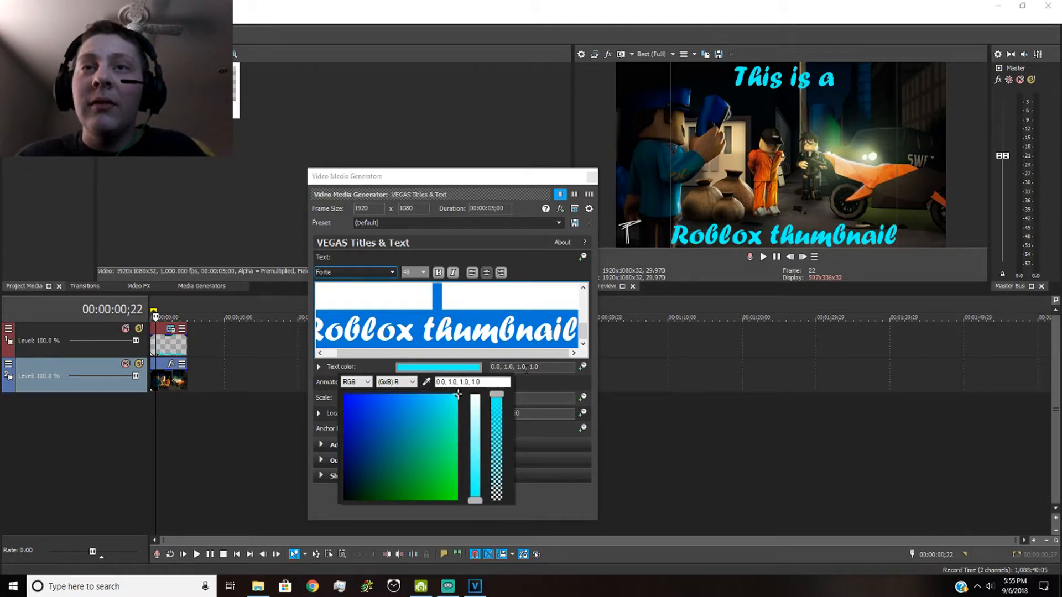
click(549, 375)
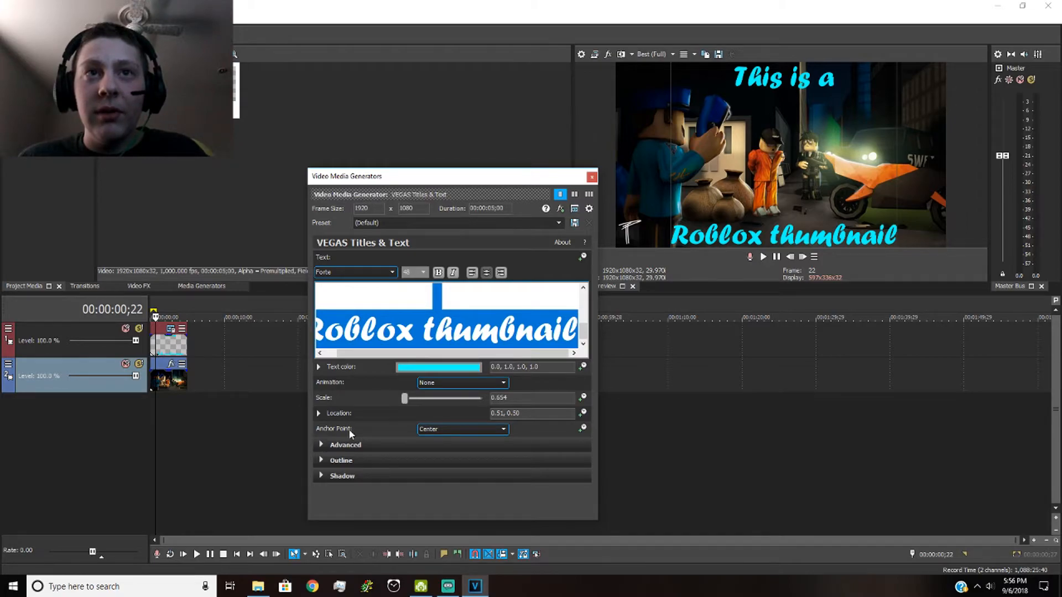
- Add an outline to the title text with a width of 5.000
click(322, 461)
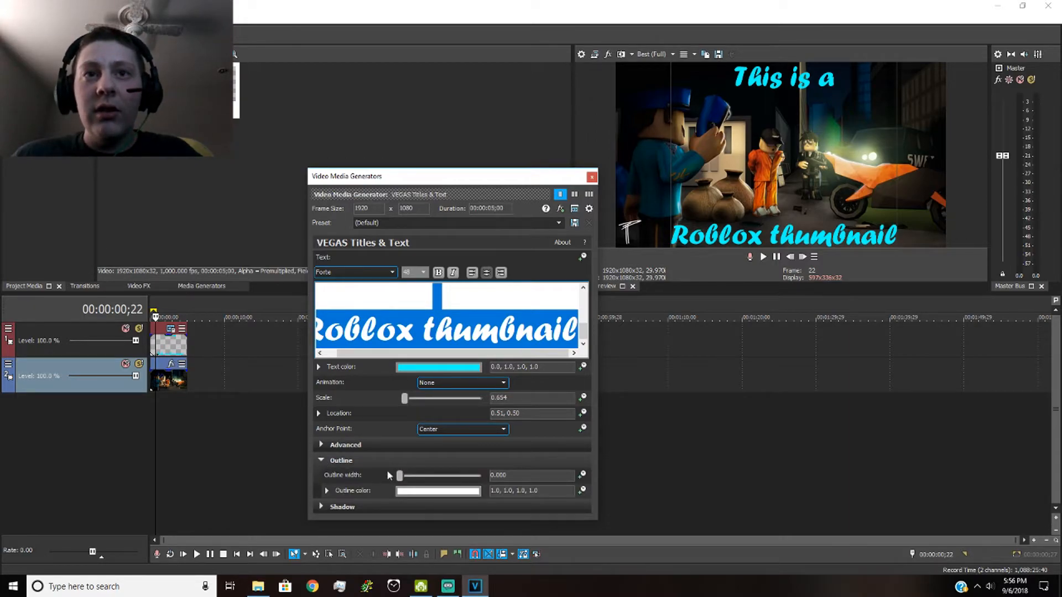
drag(399, 476, 424, 475)
click(520, 473)
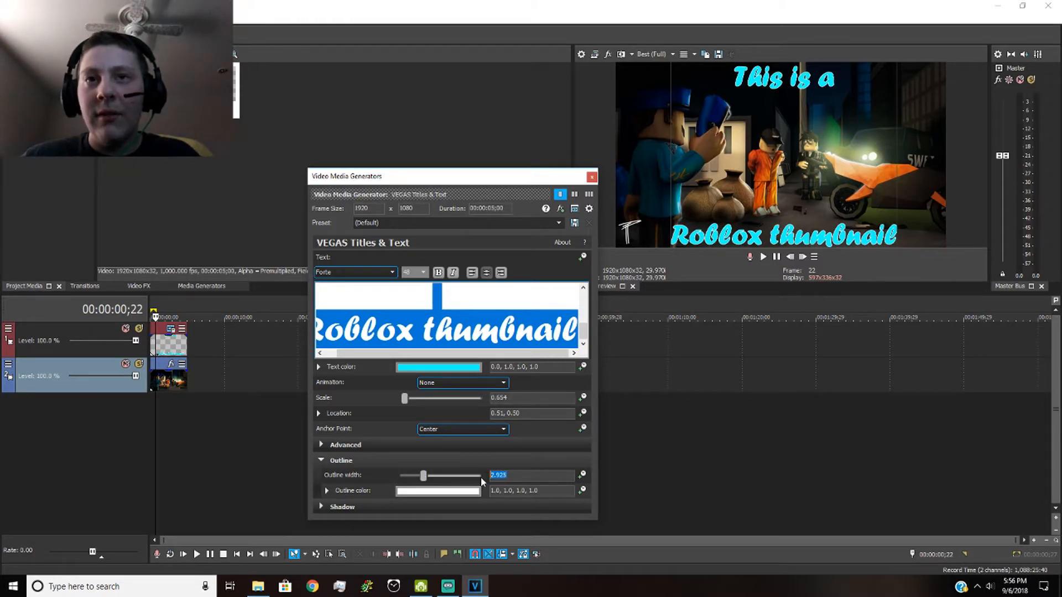
text(5.6)
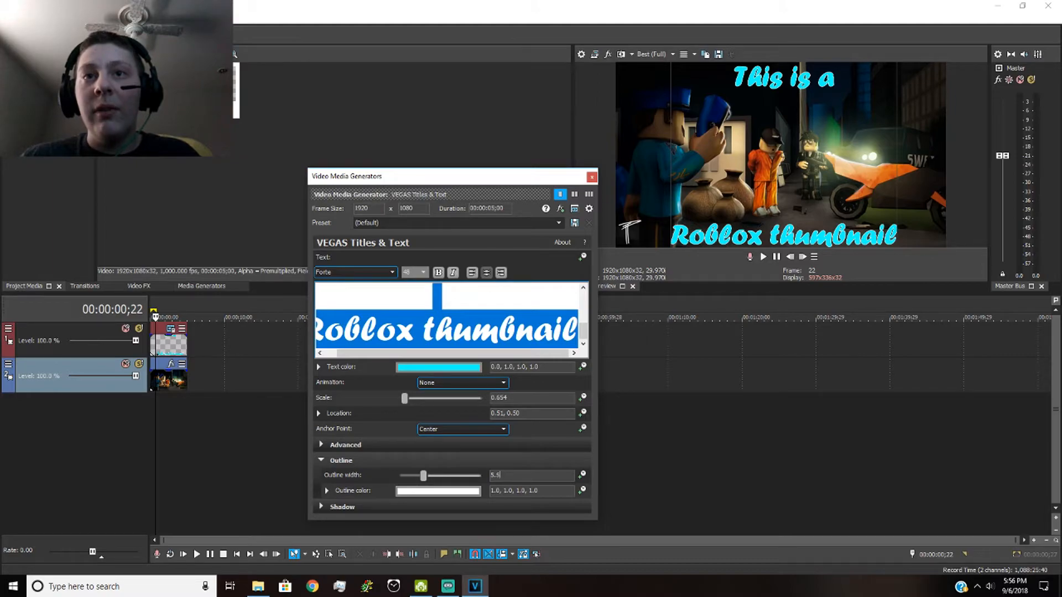
key(Return)
text(4.5)
key(Return)
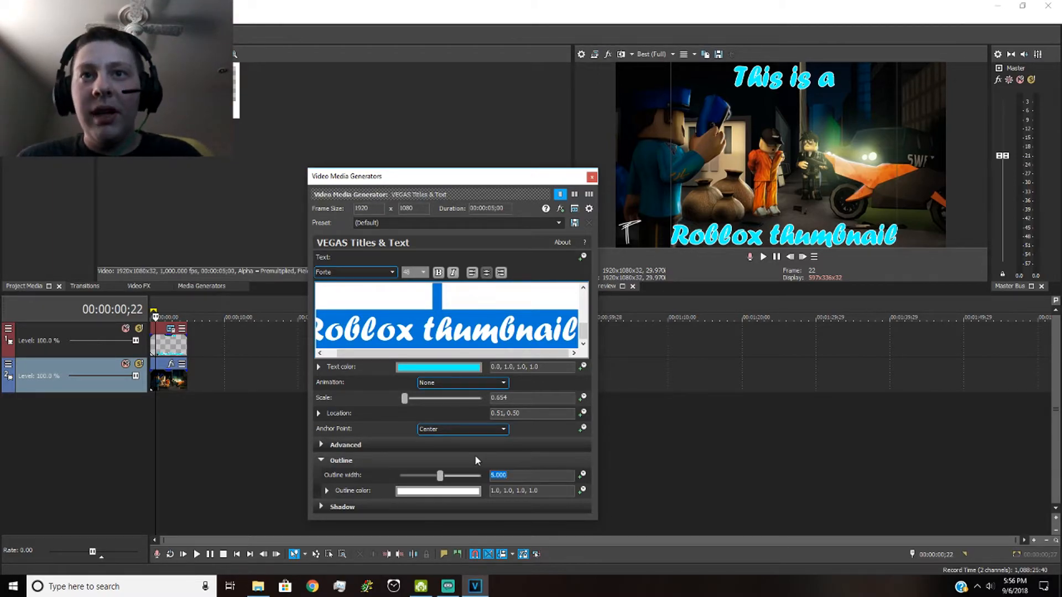
- Set the title's outline color to magenta (1.0, 0.0, 1.0, 1.0)
click(460, 490)
mouse_move(458, 468)
mouse_down()
mouse_move(300, 506)
mouse_move(518, 462)
mouse_move(650, 534)
mouse_move(564, 463)
mouse_up()
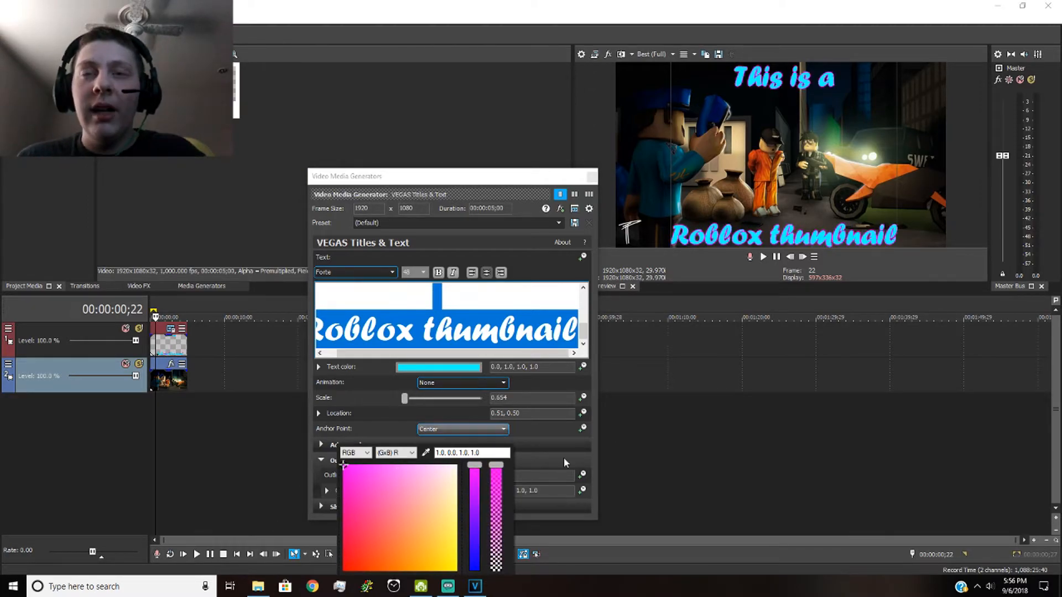
click(563, 457)
click(320, 460)
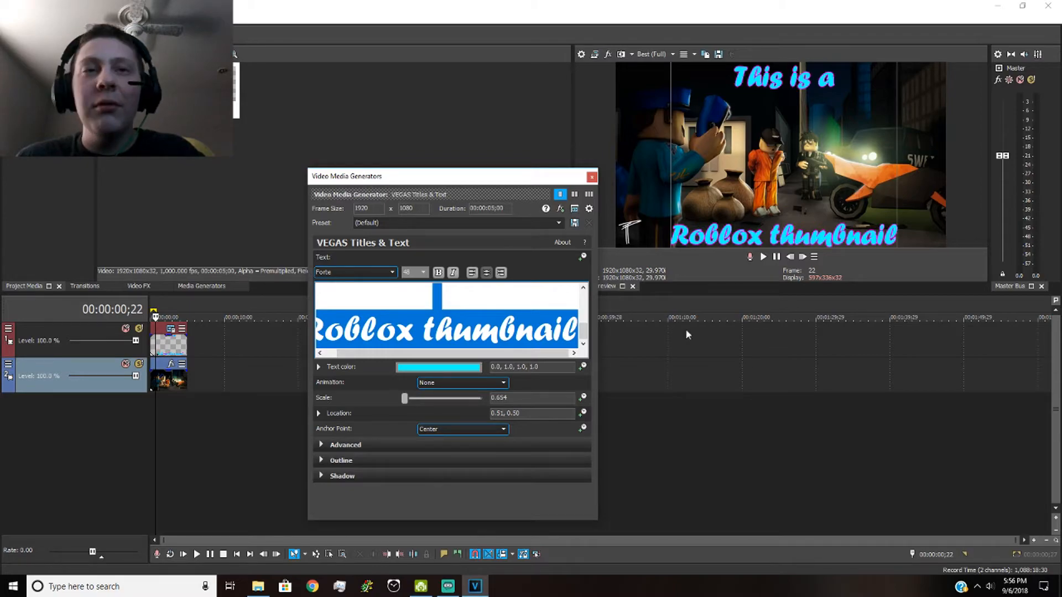
- Enable the title's shadow and color it red (1.0, 0.0, 0.0, 1.0)
click(322, 477)
scroll(425, 438, down, 2)
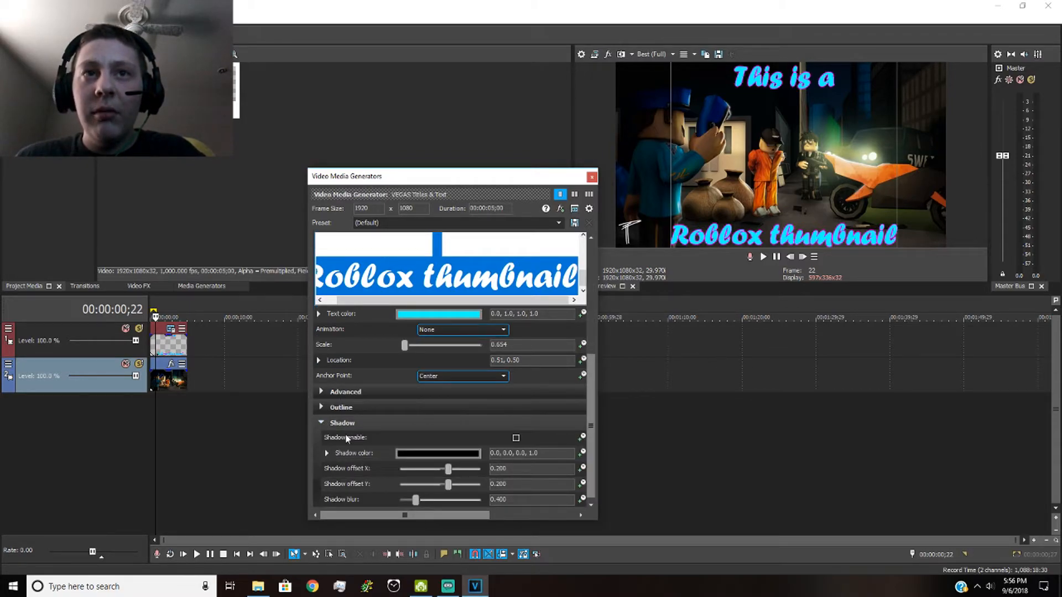
click(517, 439)
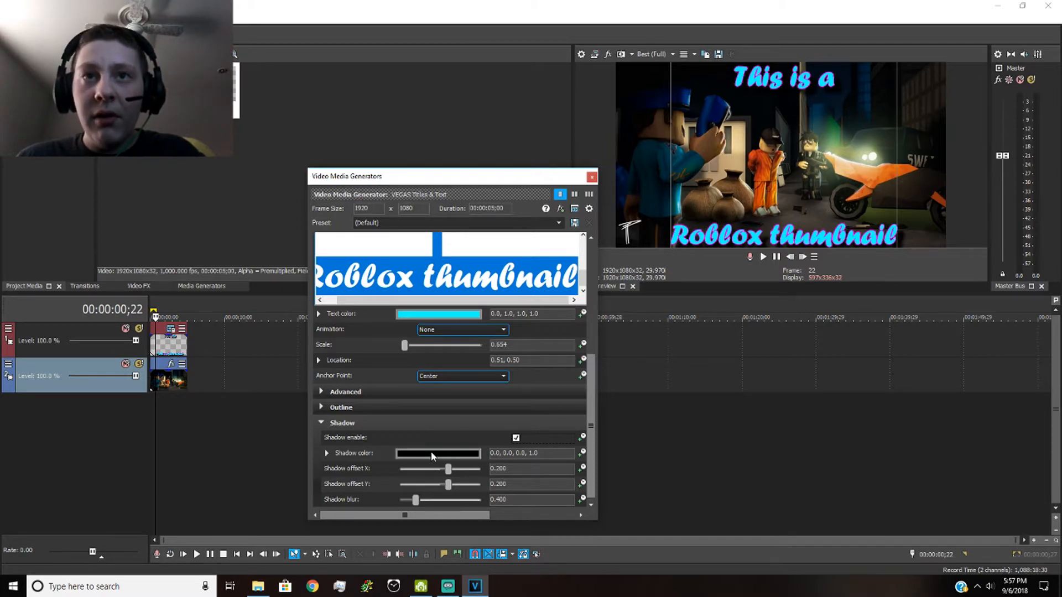
click(431, 453)
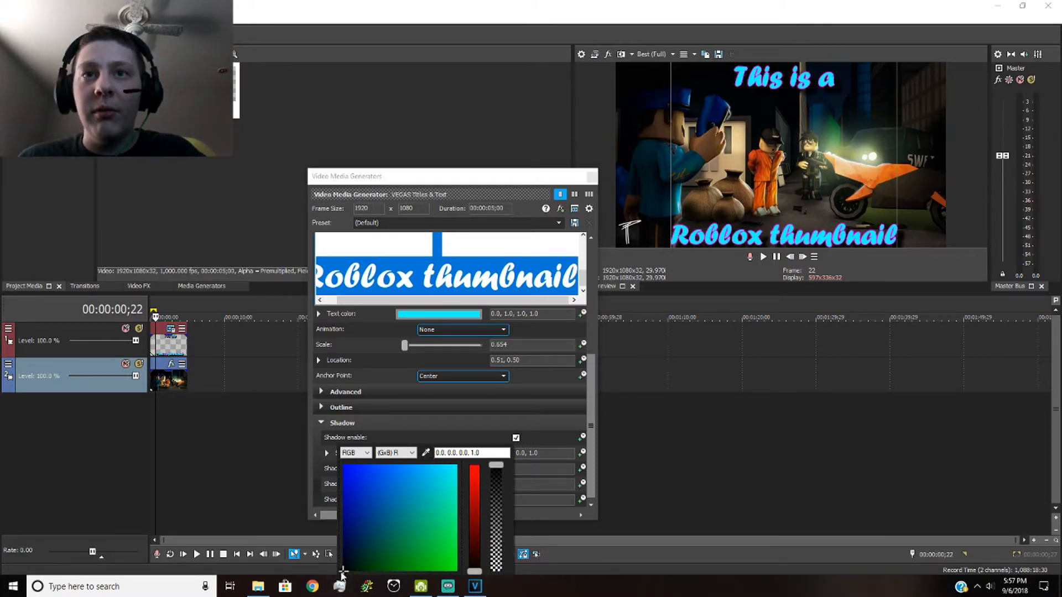
drag(474, 572, 475, 466)
click(343, 567)
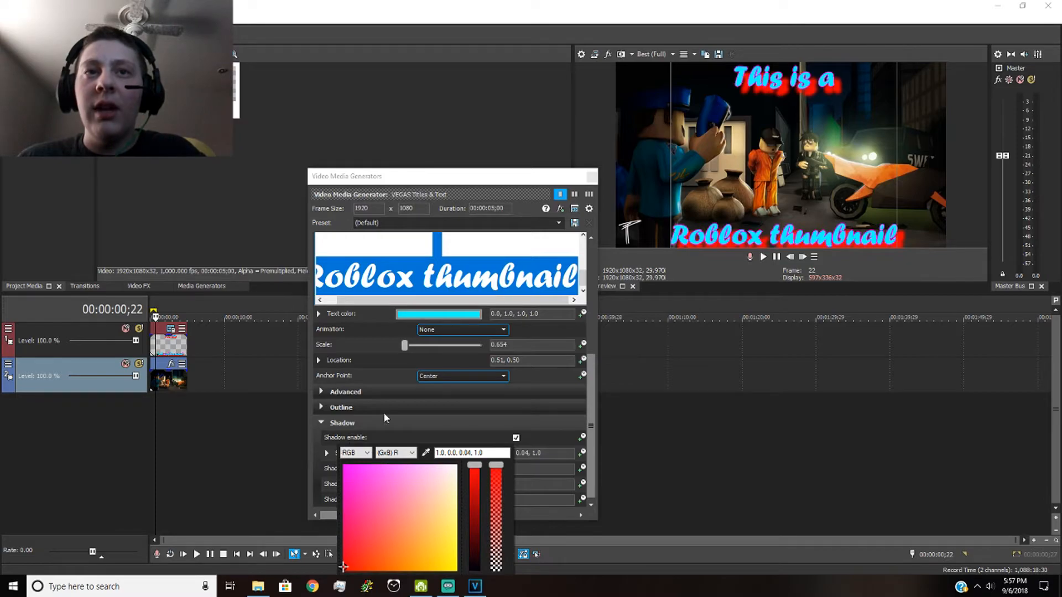
click(344, 570)
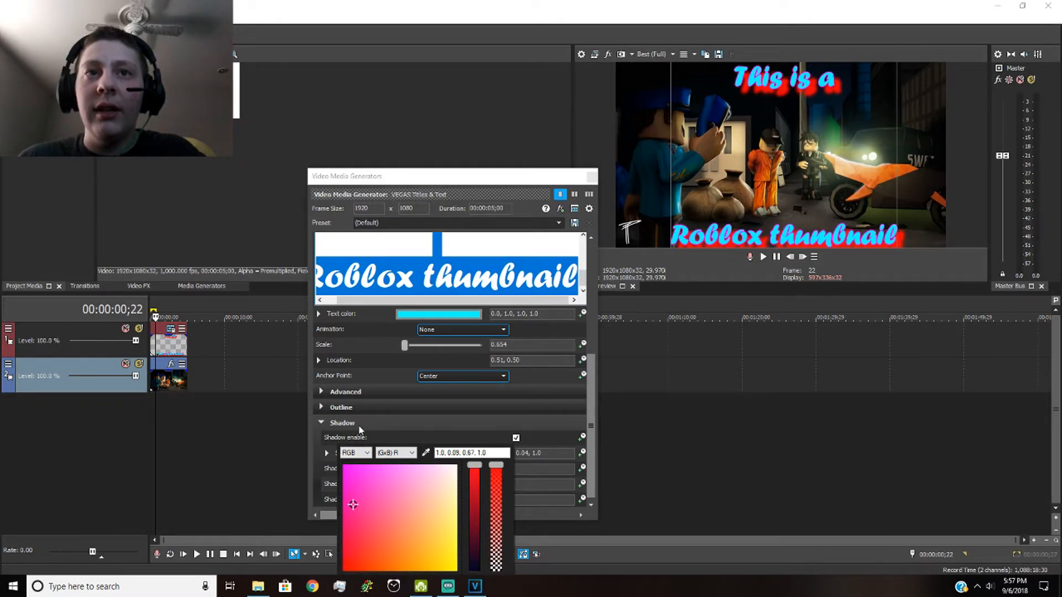
click(354, 453)
click(355, 453)
click(403, 453)
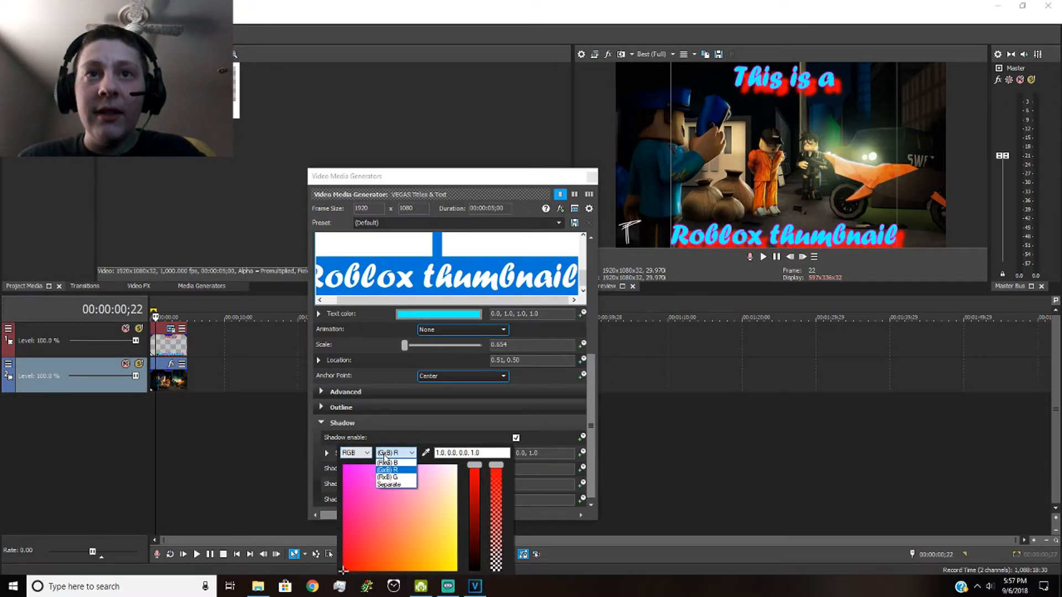
click(403, 454)
click(398, 455)
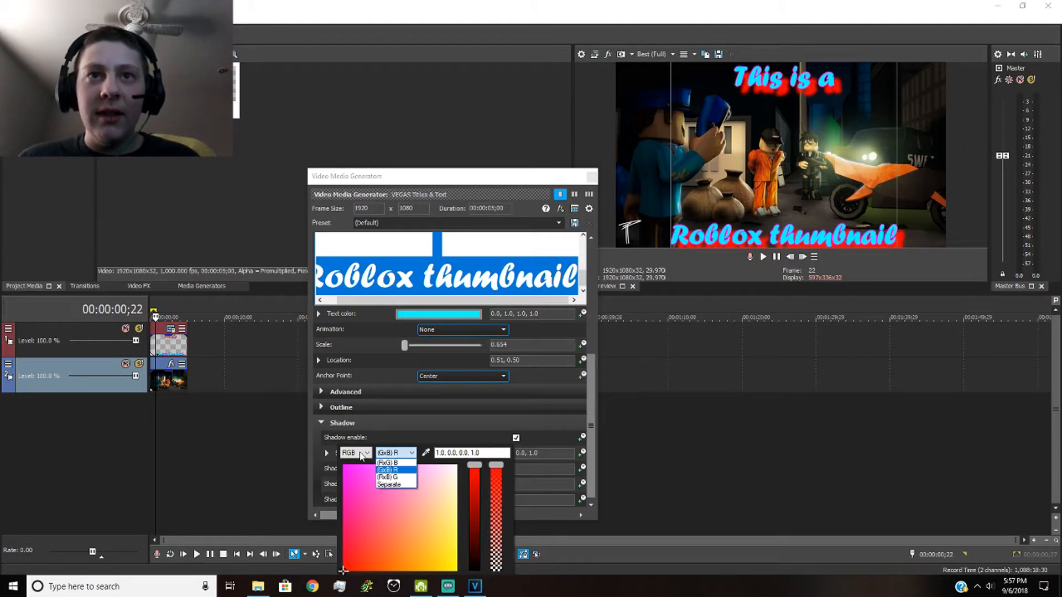
click(359, 454)
click(361, 455)
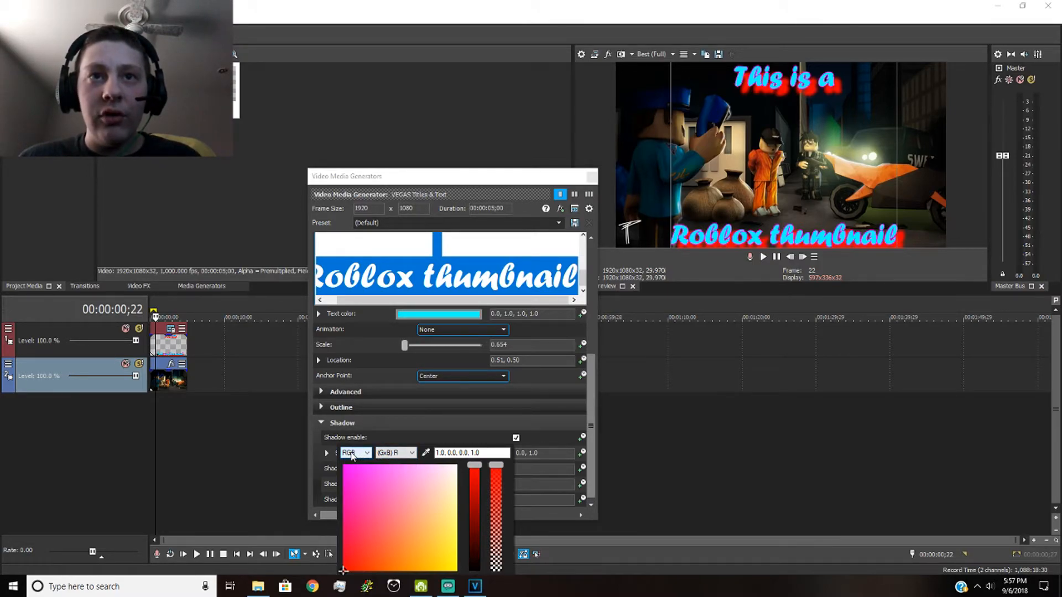
click(398, 455)
click(389, 469)
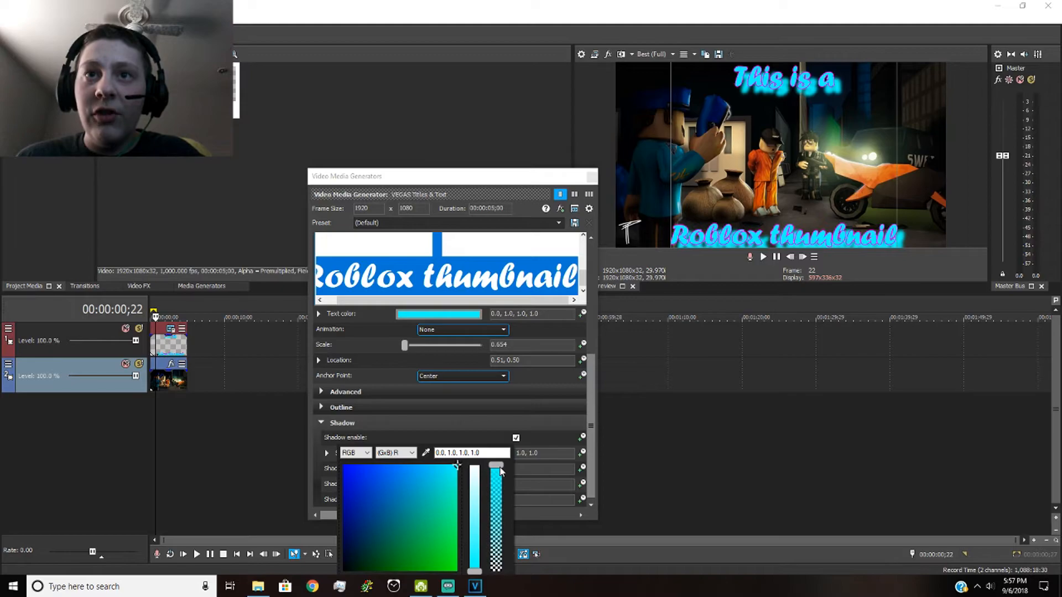
- Recolor the shadow to translucent green (0.54, 1.0, 0.0, 0.65) and set its X and Y offsets to 0.100
drag(500, 471, 498, 512)
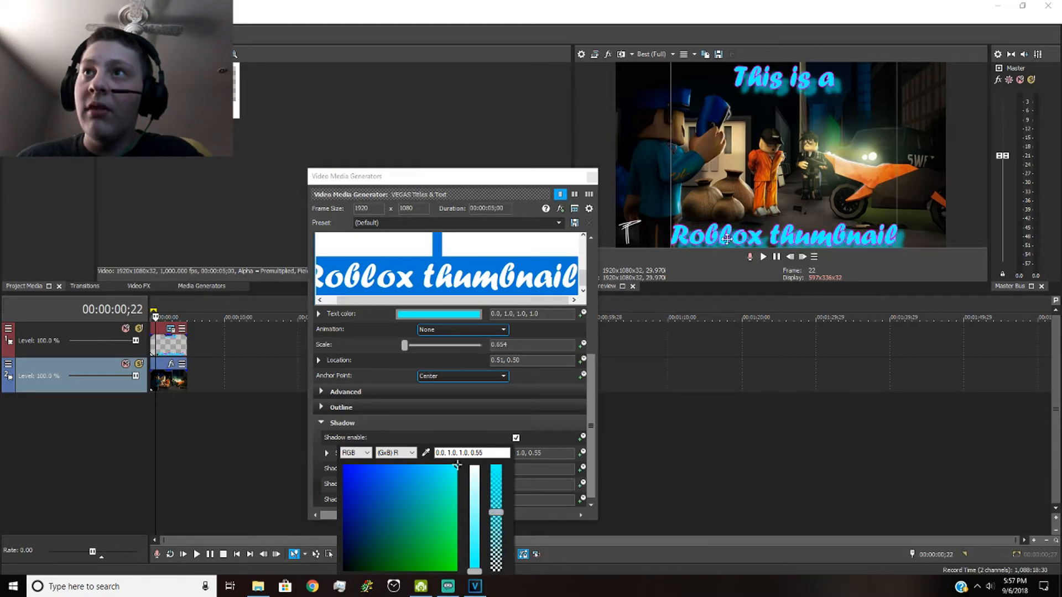
scroll(739, 259, up, 1)
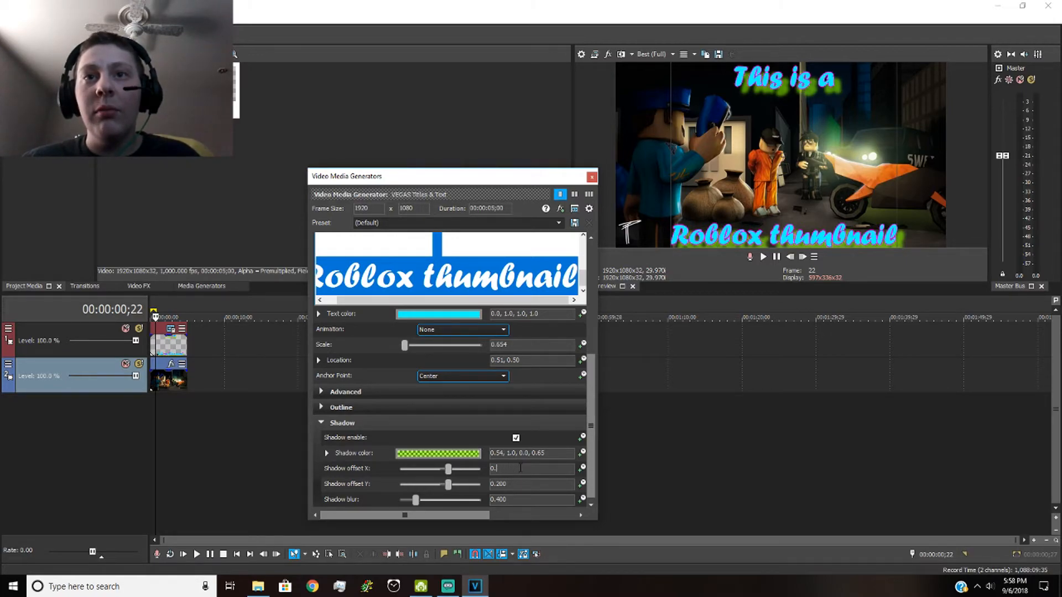
click(513, 485)
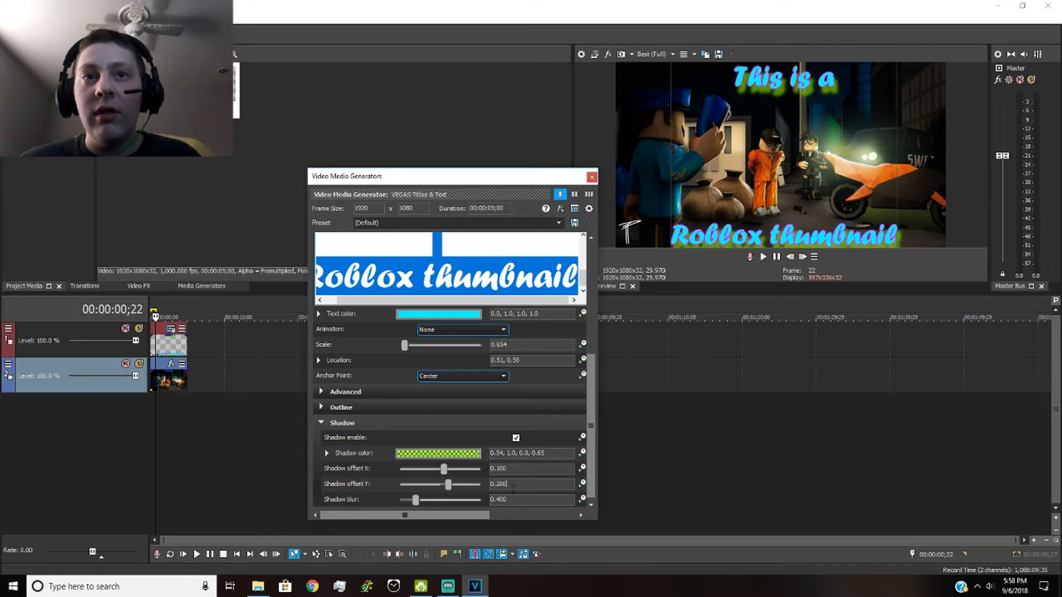
key(Return)
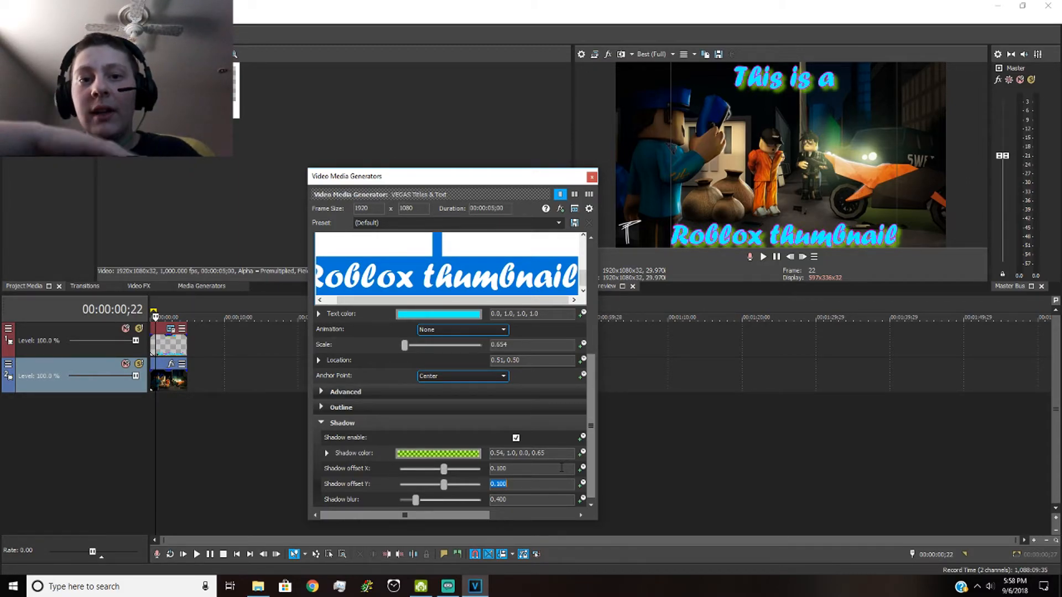
- Try different blur strengths on the title's shadow, set the blur to 0.286, and close the title generator
drag(416, 500, 357, 510)
drag(541, 497, 541, 497)
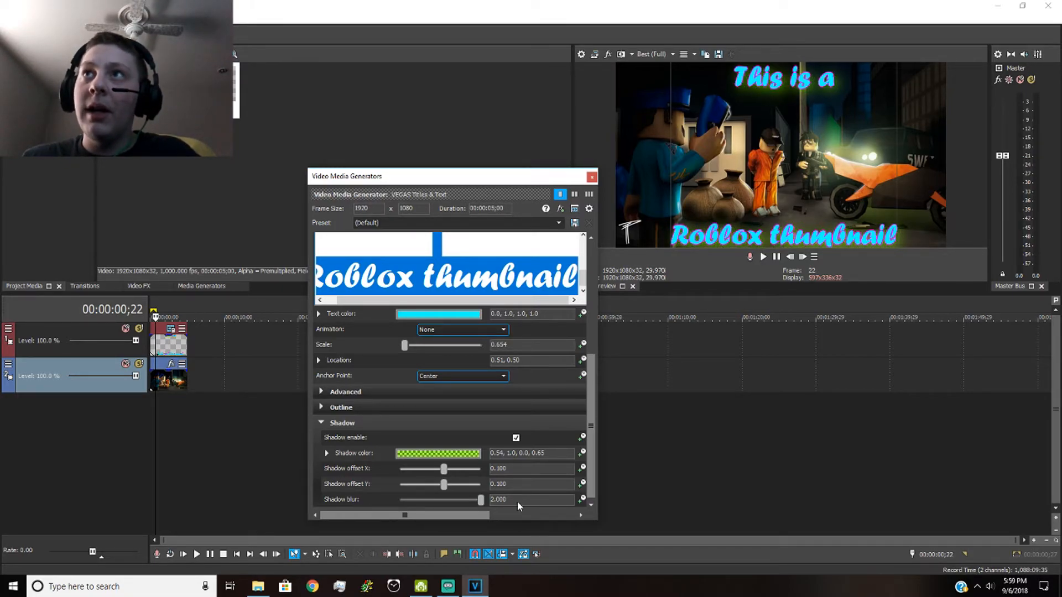
drag(481, 500, 412, 508)
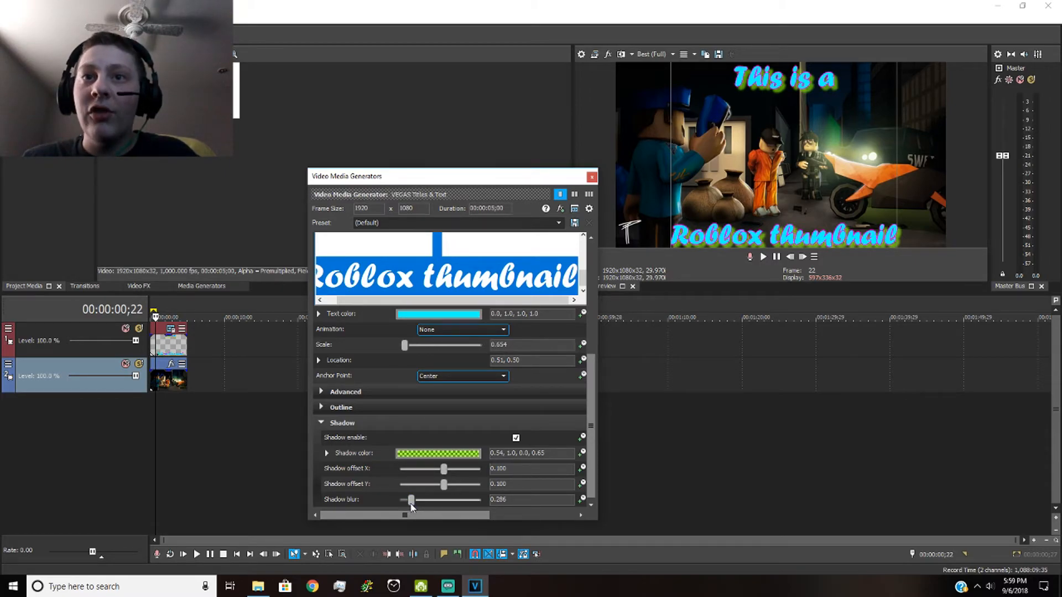
click(411, 505)
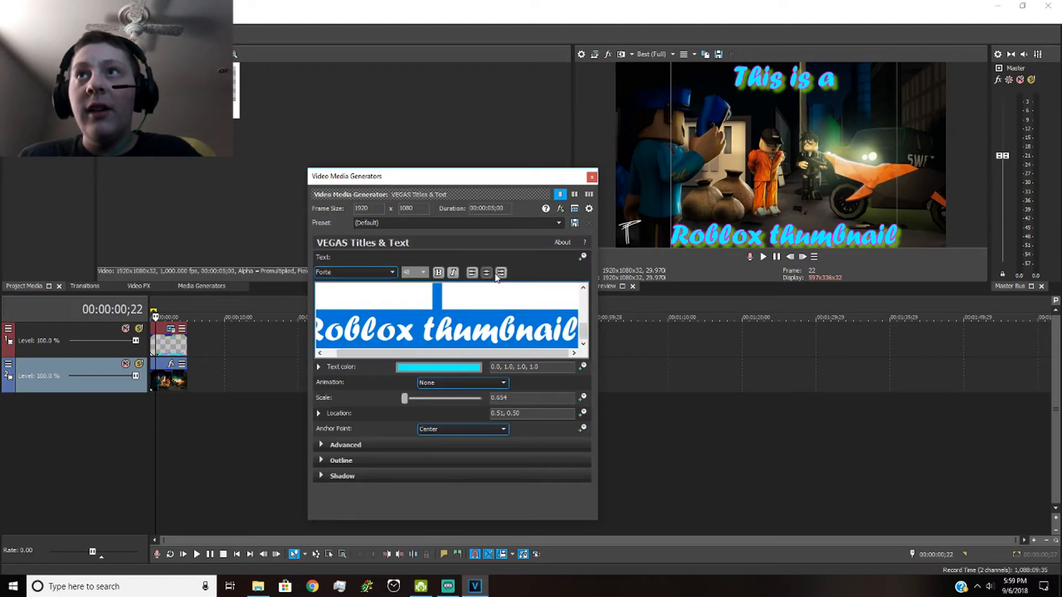
key(Escape)
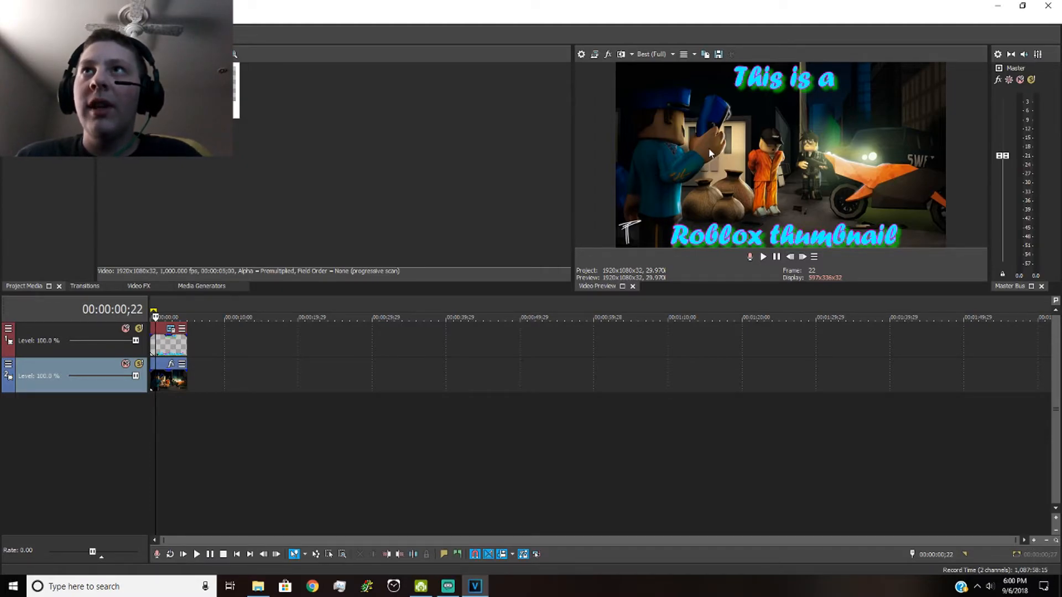
- Save a snapshot of the previewed frame to the Desktop as the JPEG file Image1.jpg
click(719, 54)
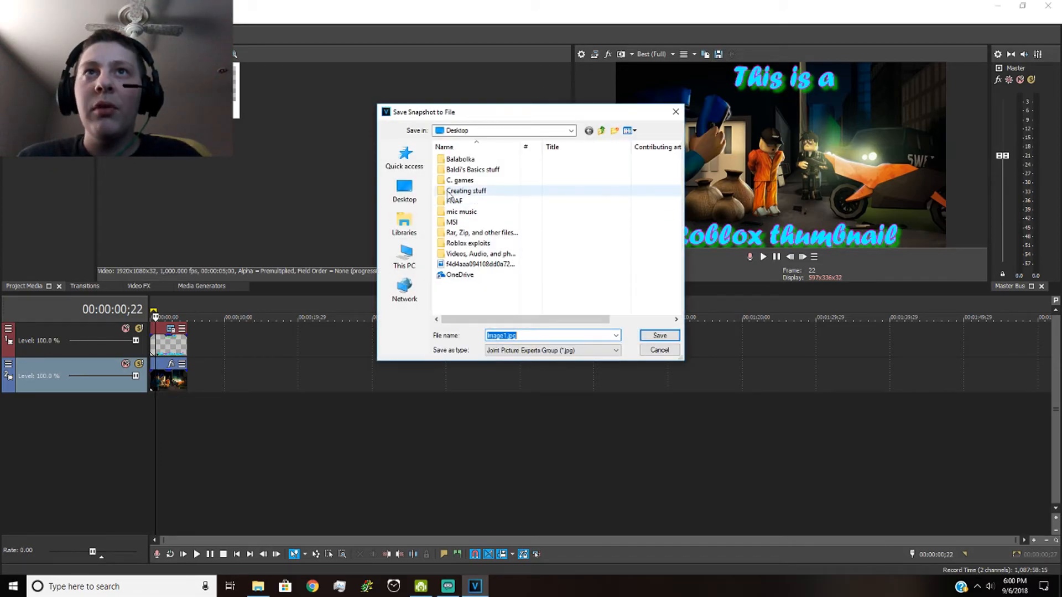
click(418, 193)
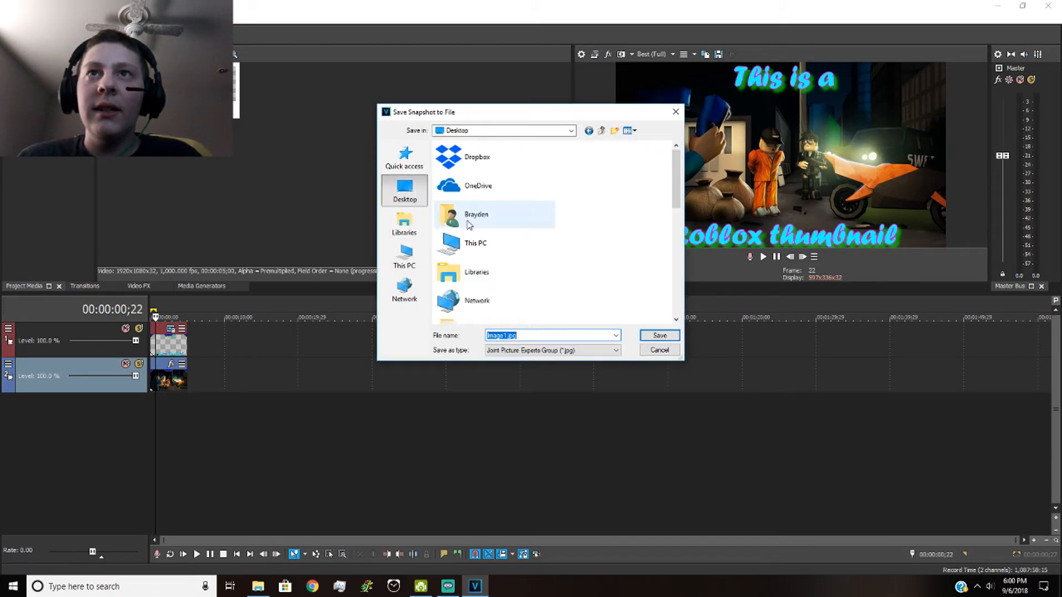
click(660, 336)
- Show the Windows desktop and move the saved snapshot file next to the downloaded background image
click(1061, 592)
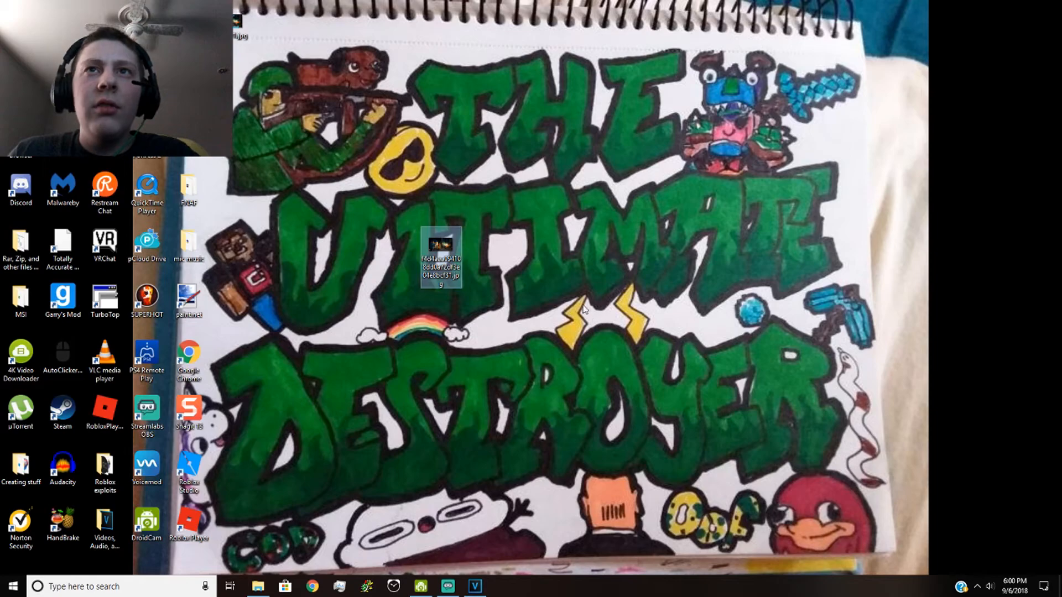
click(242, 23)
drag(240, 23, 377, 259)
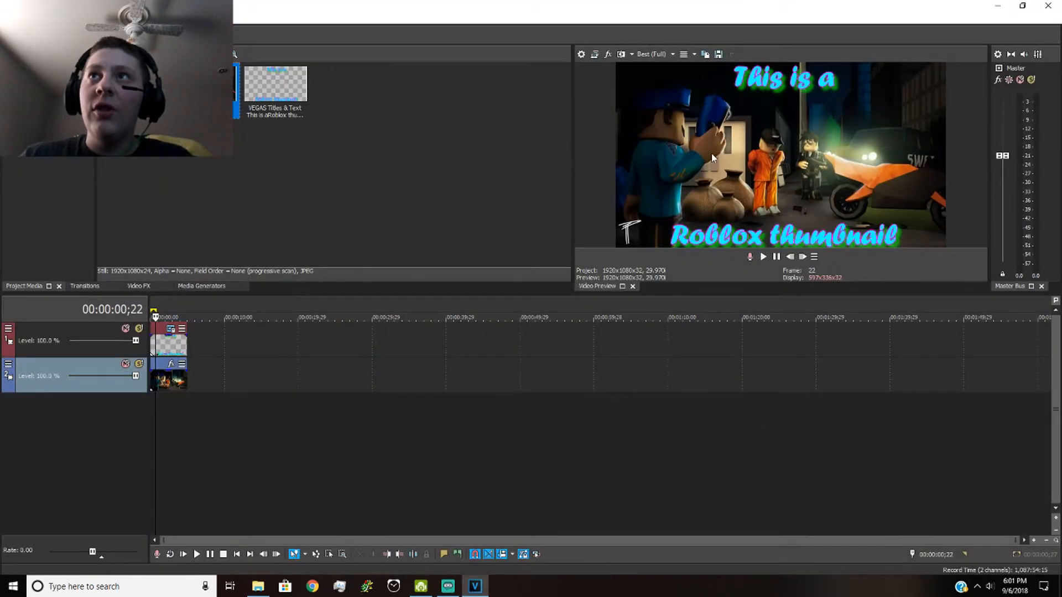
- Switch the video preview quality to Draft (Quarter) for comparison and return it to Best (Full)
click(654, 54)
mouse_move(666, 103)
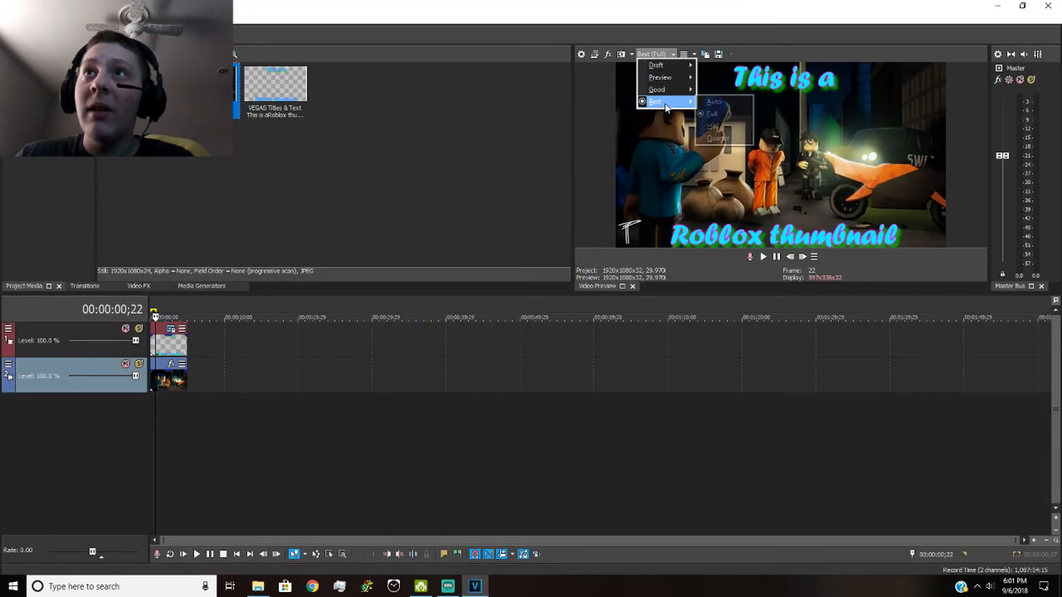
click(655, 55)
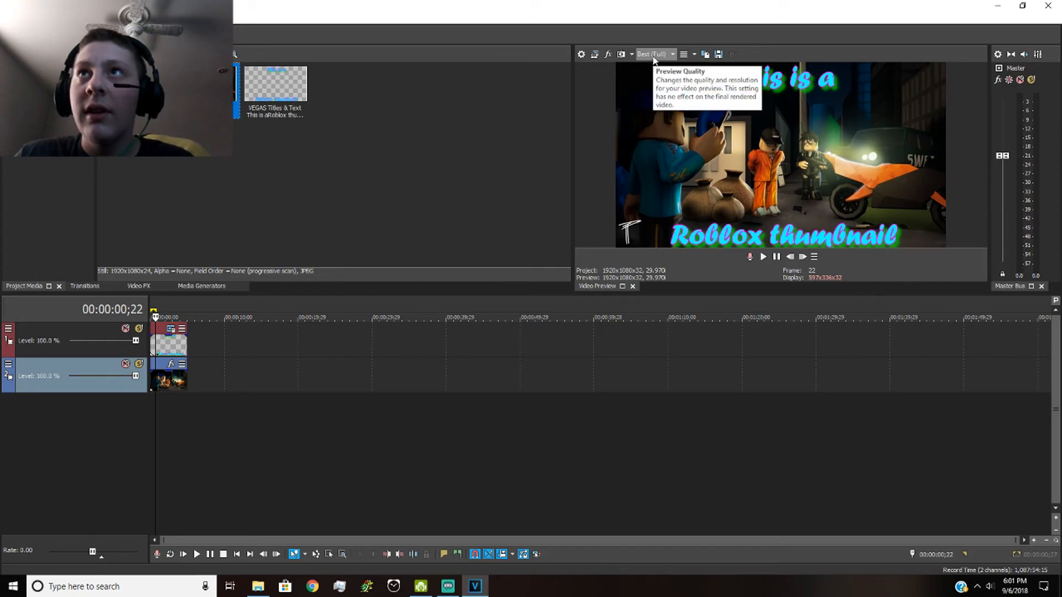
click(654, 55)
mouse_move(689, 68)
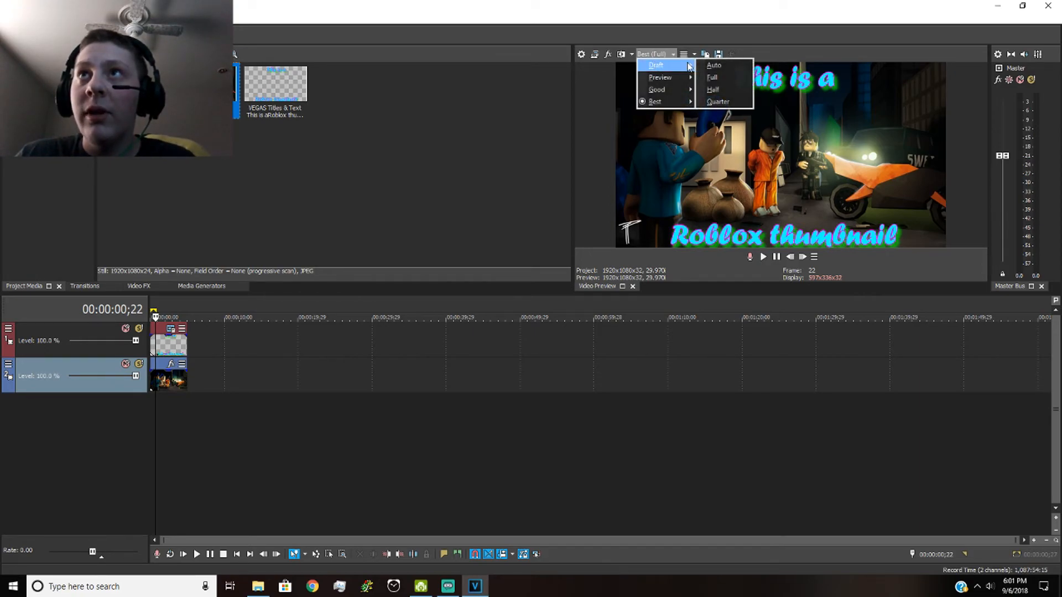
click(719, 101)
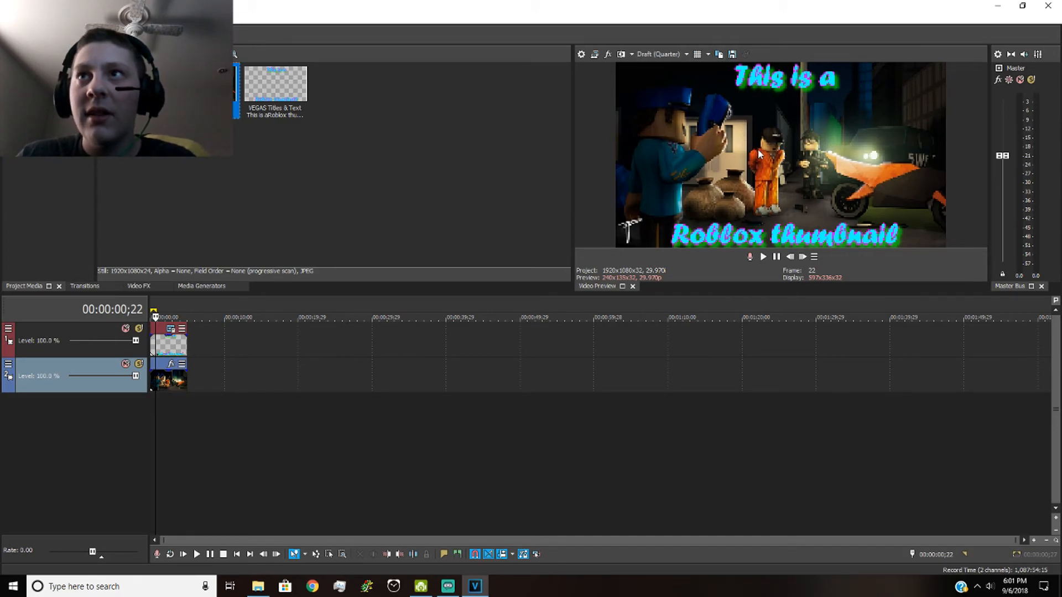
mouse_move(671, 78)
click(714, 114)
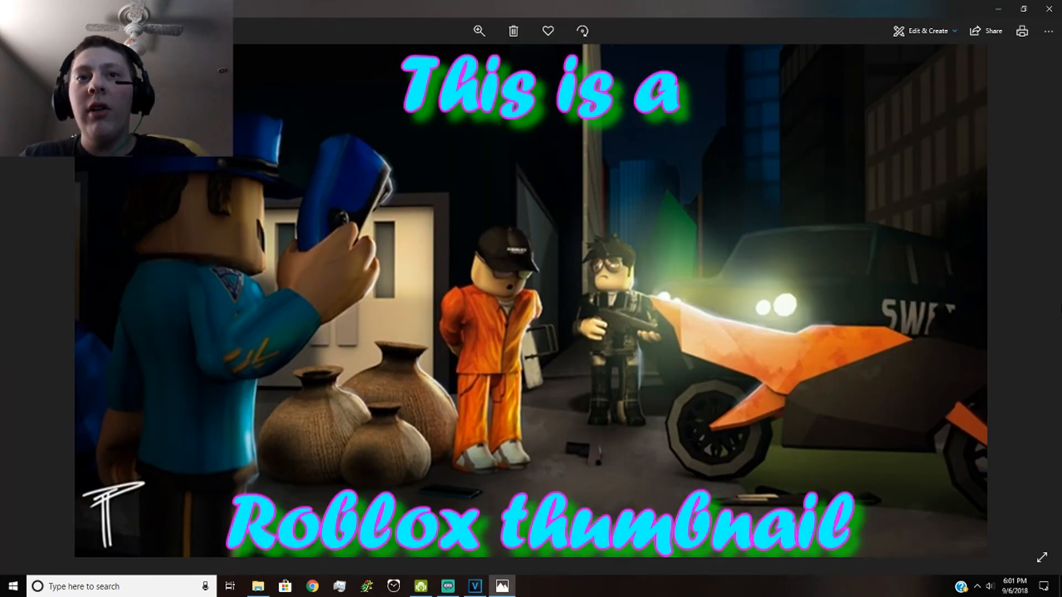